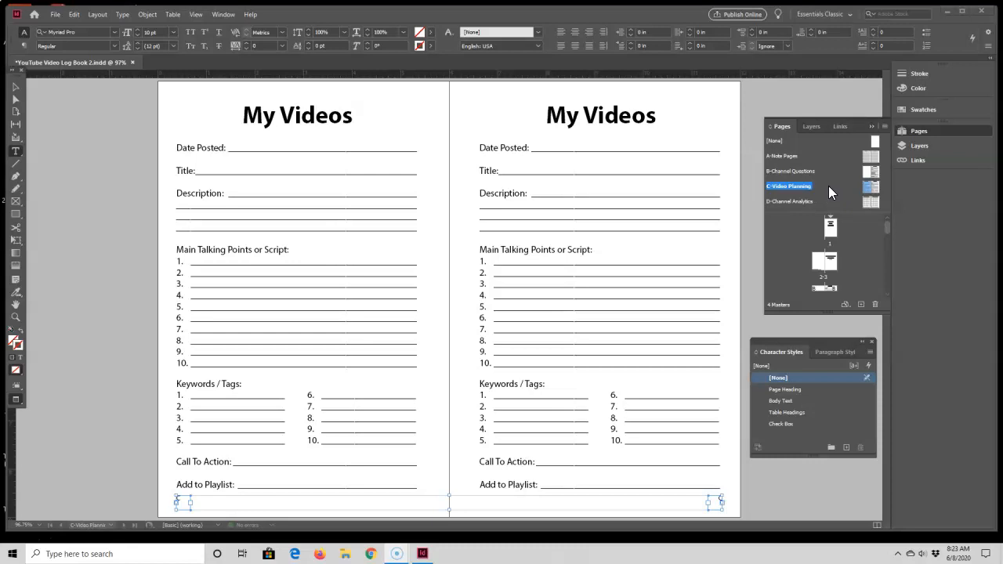
Open the D-Channel Analytics master spread and duplicate it
left_click(866, 202)
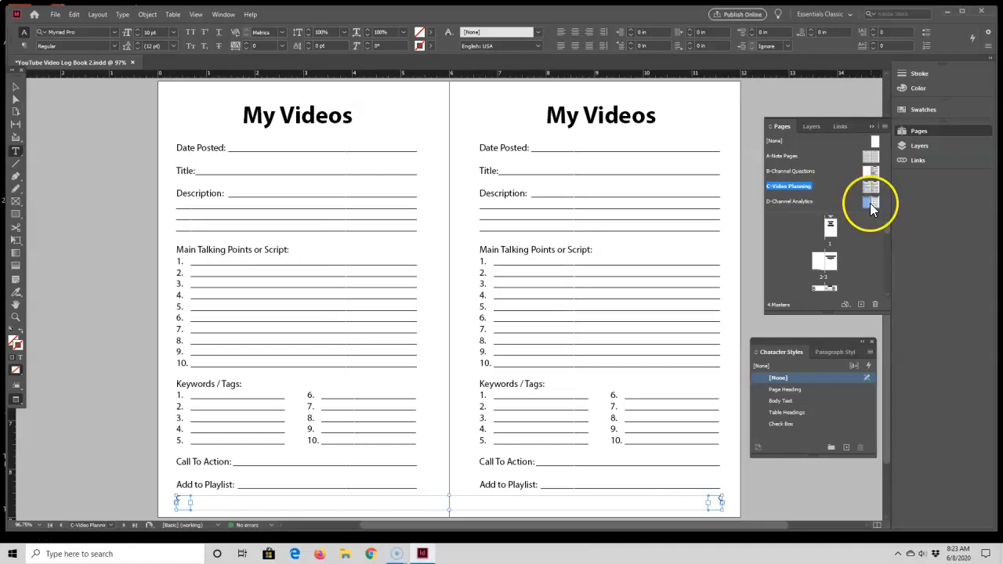
double_click(867, 203)
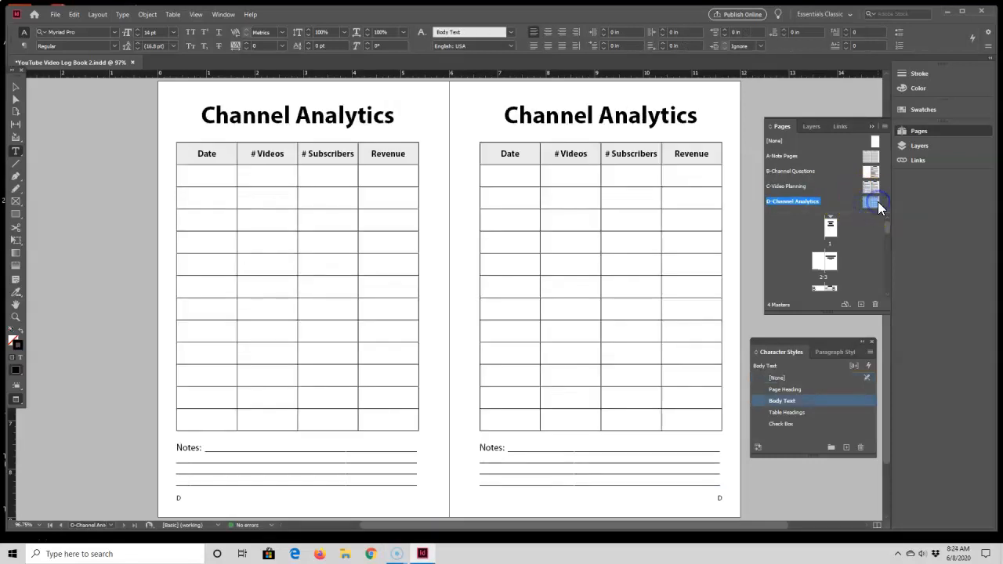
right_click(878, 204)
left_click(859, 205)
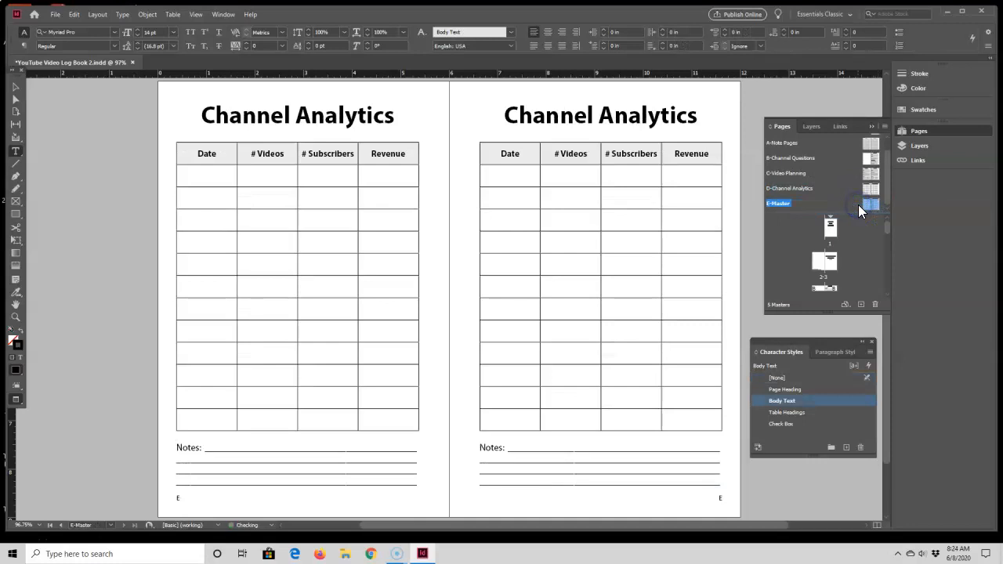
Rename the duplicated E-Master spread to Page Numbers in its master options
right_click(778, 203)
left_click(804, 262)
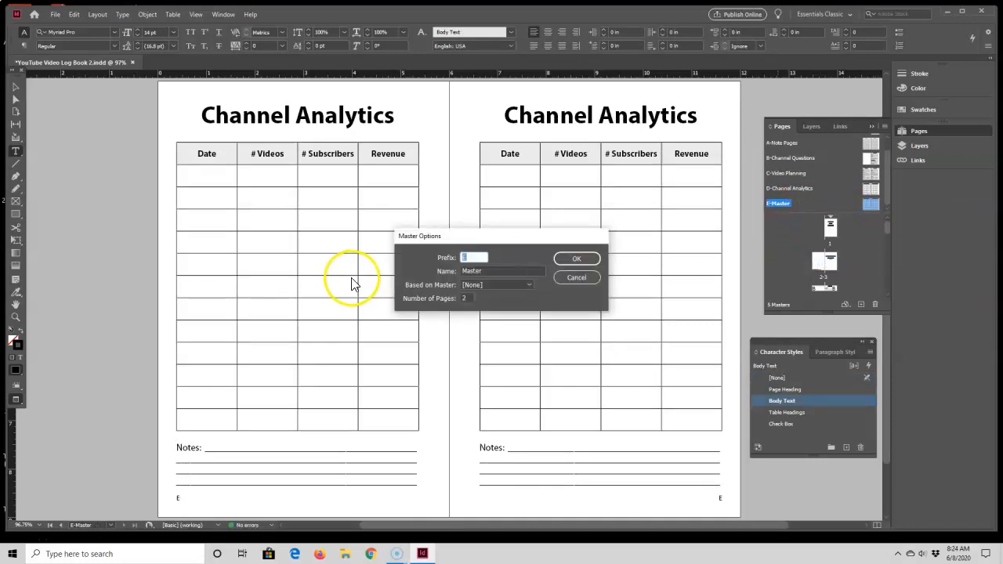
left_click(439, 271)
type("Page Numbers")
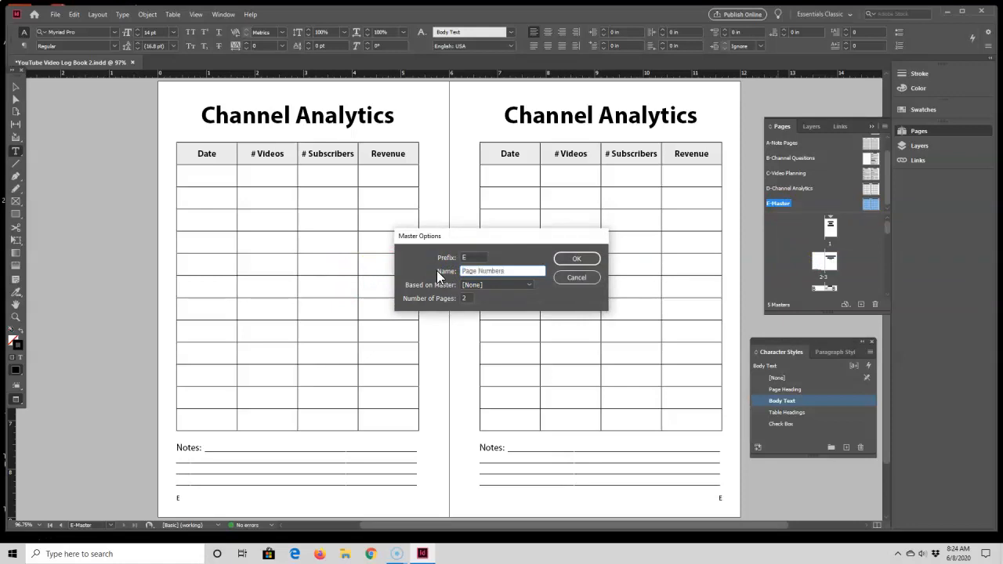
left_click(579, 260)
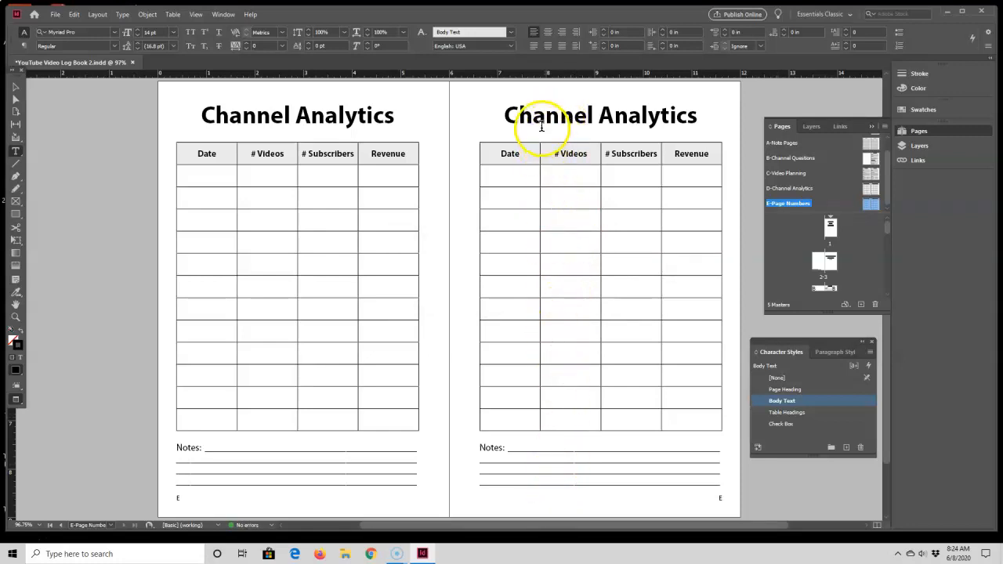
Delete the Channel Analytics heading, table and Notes lines from the right-hand page of the E-Page Numbers master
left_click(16, 88)
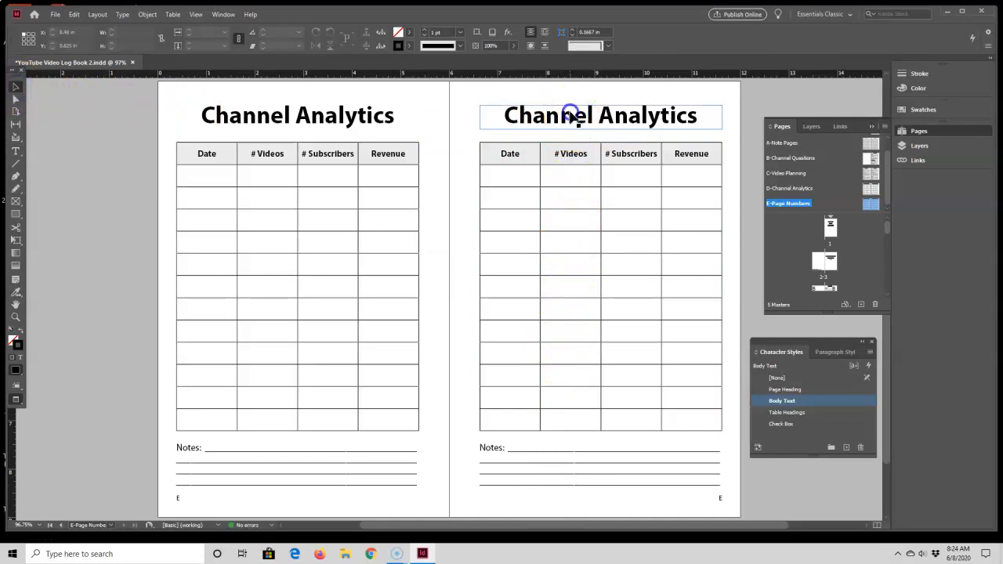
left_click(574, 114)
key("Delete")
left_click(591, 240)
key("Delete")
left_click(565, 480)
key("Delete")
Delete the heading, table and Notes lines from the left-hand page of the E-Page Numbers master, keeping the page number marker
left_click(341, 171)
left_click(325, 112)
key("Delete")
left_click(345, 188)
key("Delete")
left_click(300, 459)
key("Delete")
left_click(661, 237)
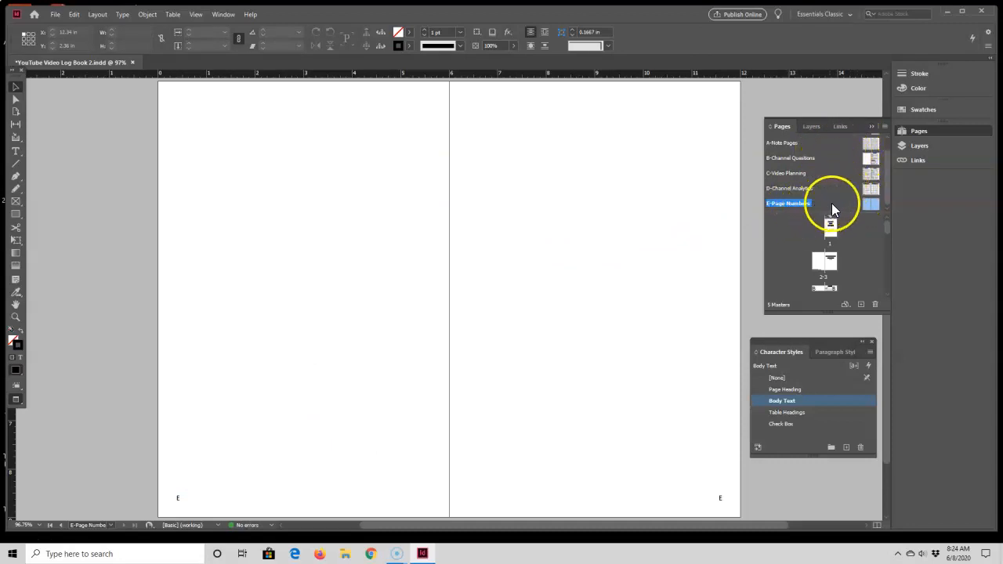
Delete the page number markers from both pages of the A-Note Pages master spread
double_click(868, 144)
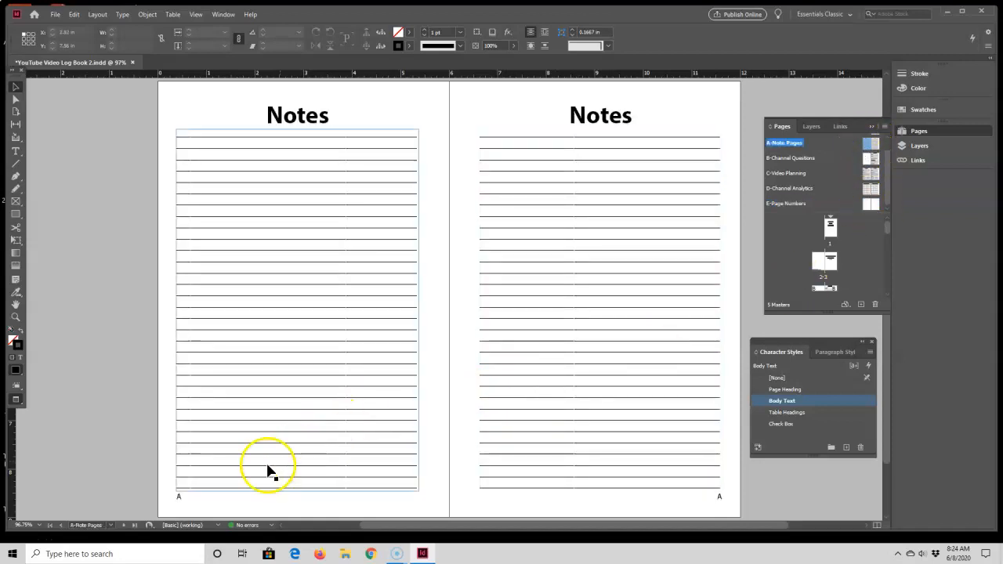
left_click(180, 500)
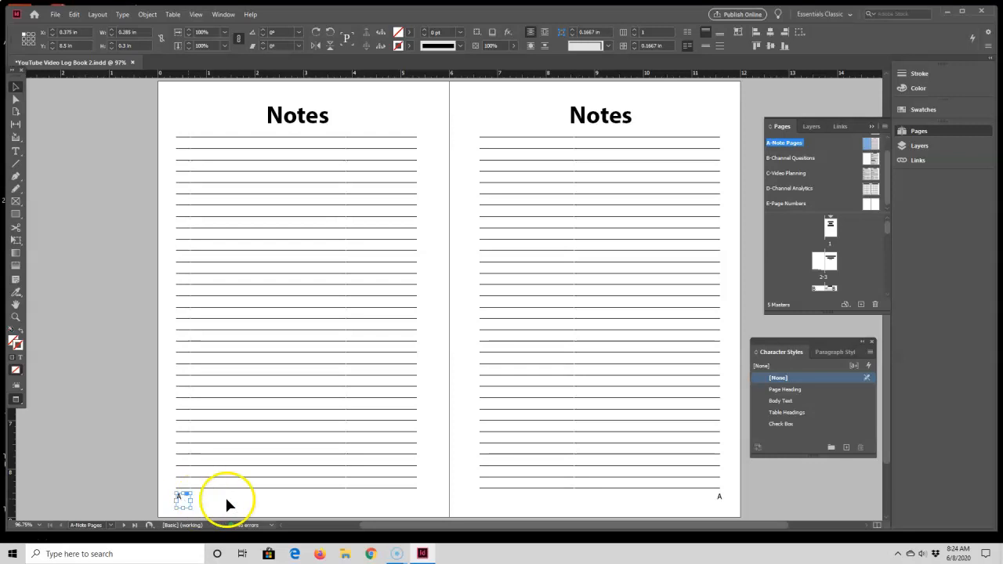
key("Delete")
left_click(715, 497)
key("Delete")
Base the A-Note Pages master on the E-Page Numbers master in its master options
right_click(795, 143)
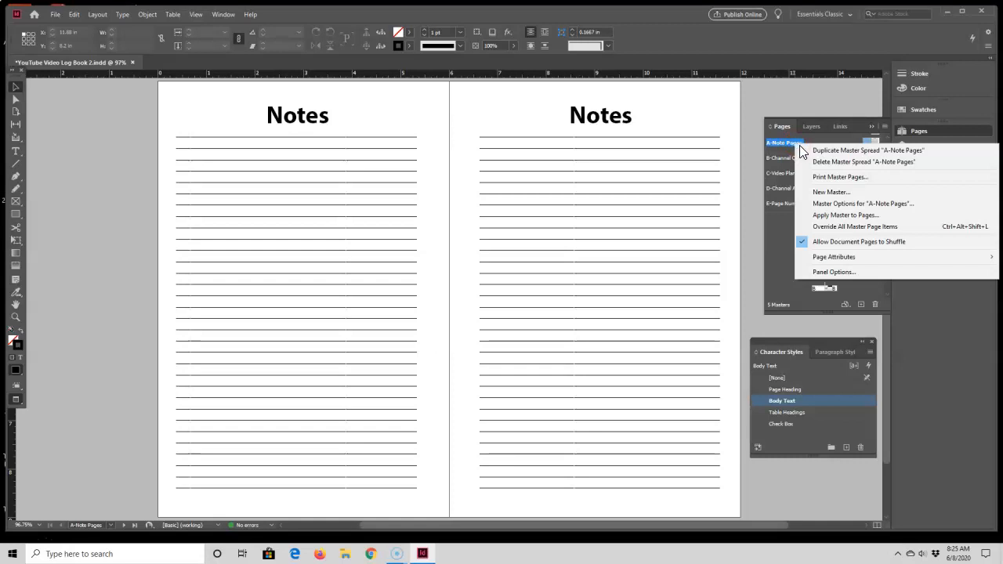
left_click(820, 203)
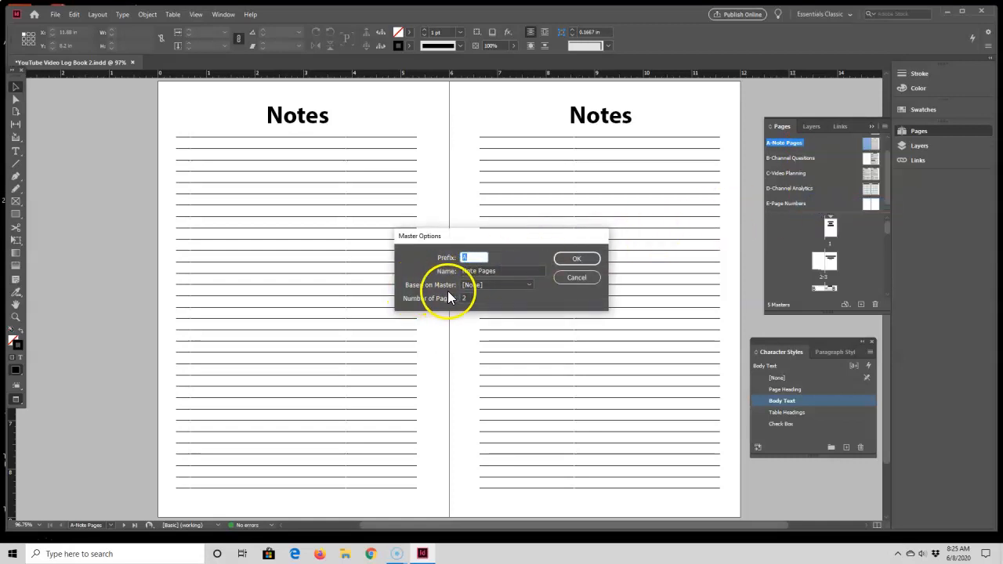
left_click(529, 285)
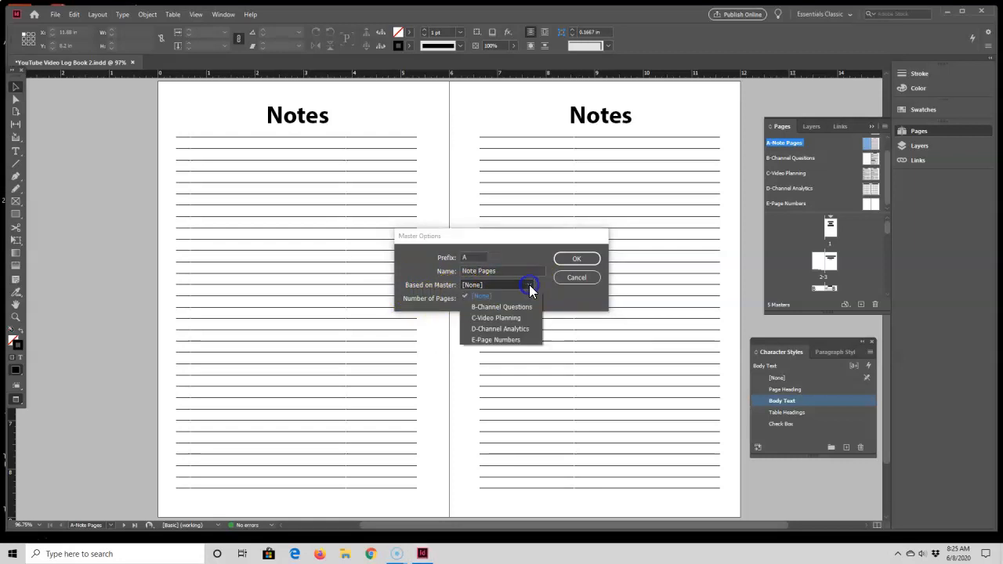
left_click(506, 340)
left_click(584, 259)
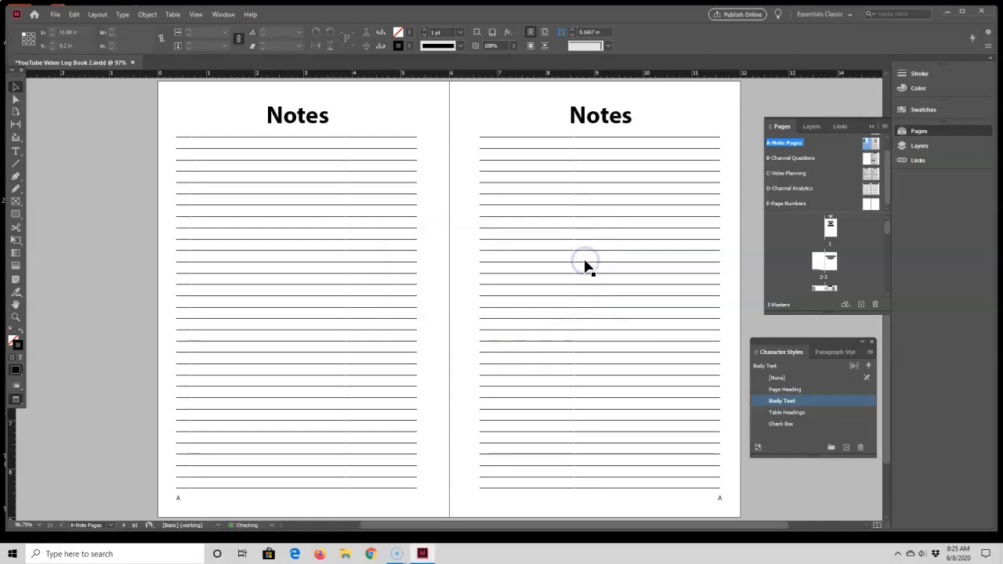
Delete the page number markers from both pages of the B-Channel Questions master spread
double_click(866, 157)
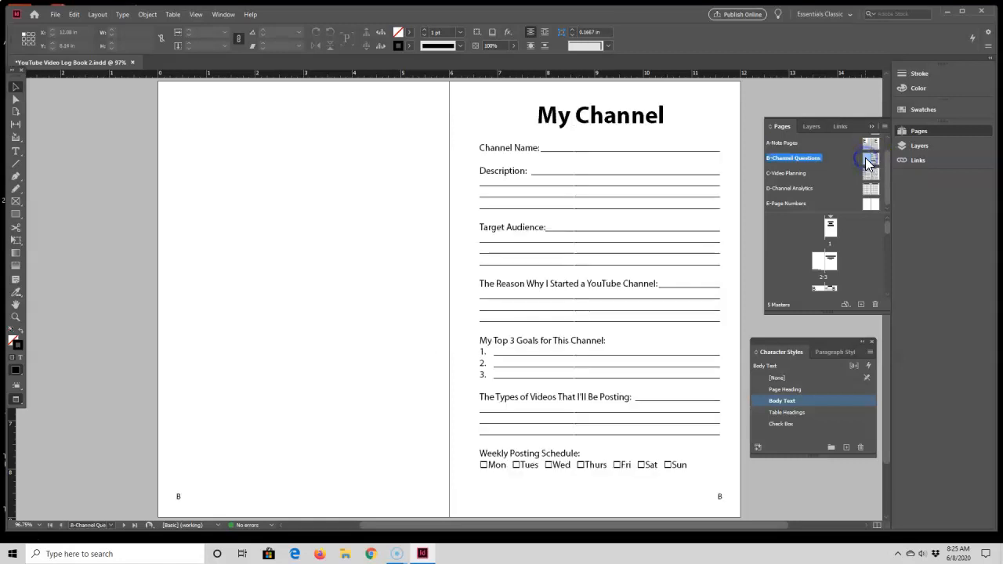
left_click(716, 506)
key("Delete")
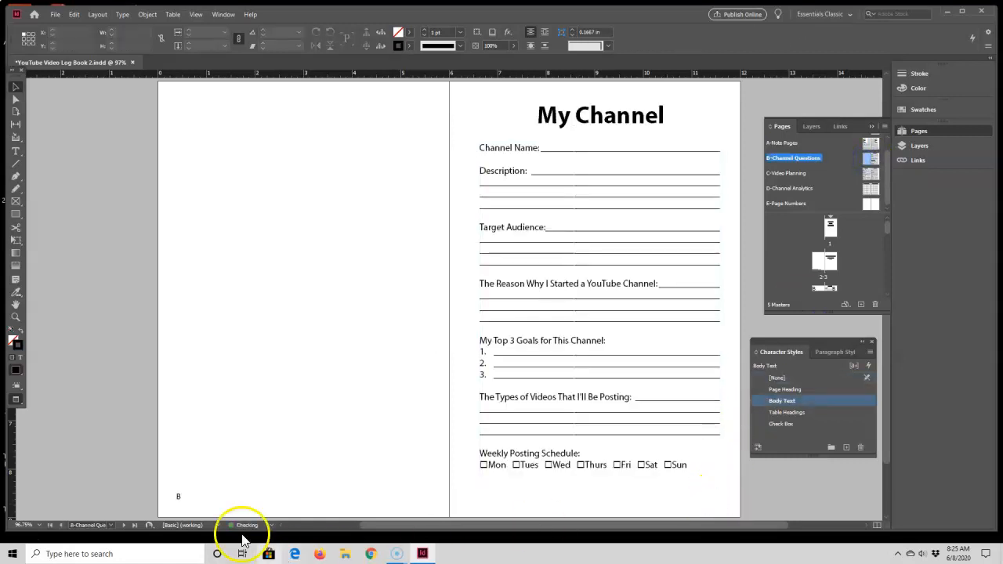
left_click(180, 500)
key("Delete")
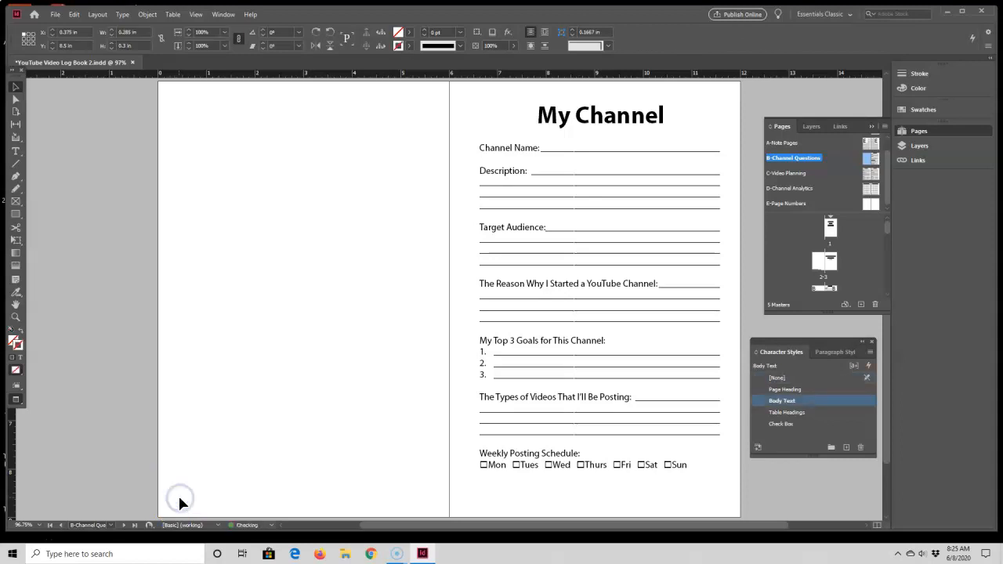
Base the B-Channel Questions master on the E-Page Numbers master in its master options
right_click(869, 161)
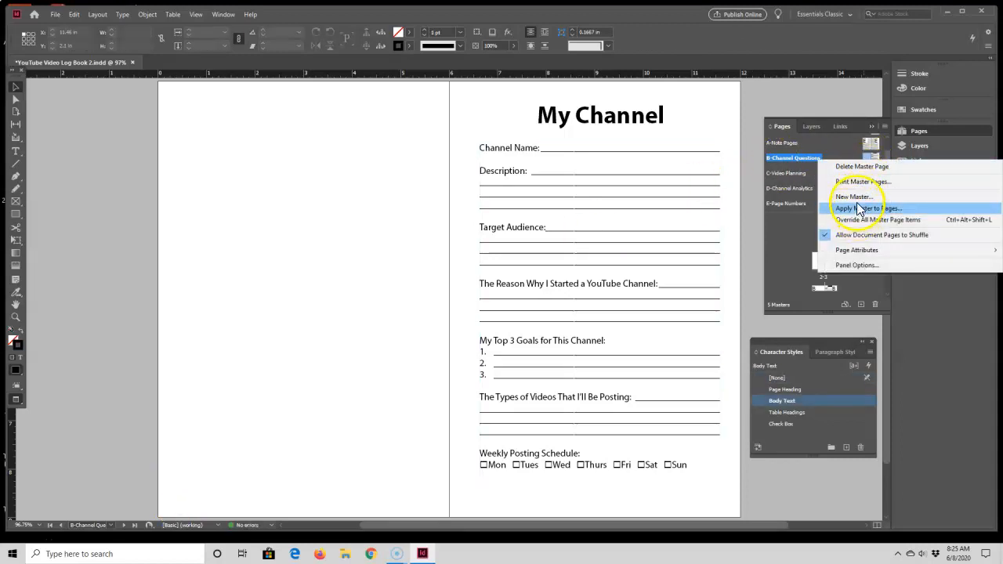
right_click(813, 157)
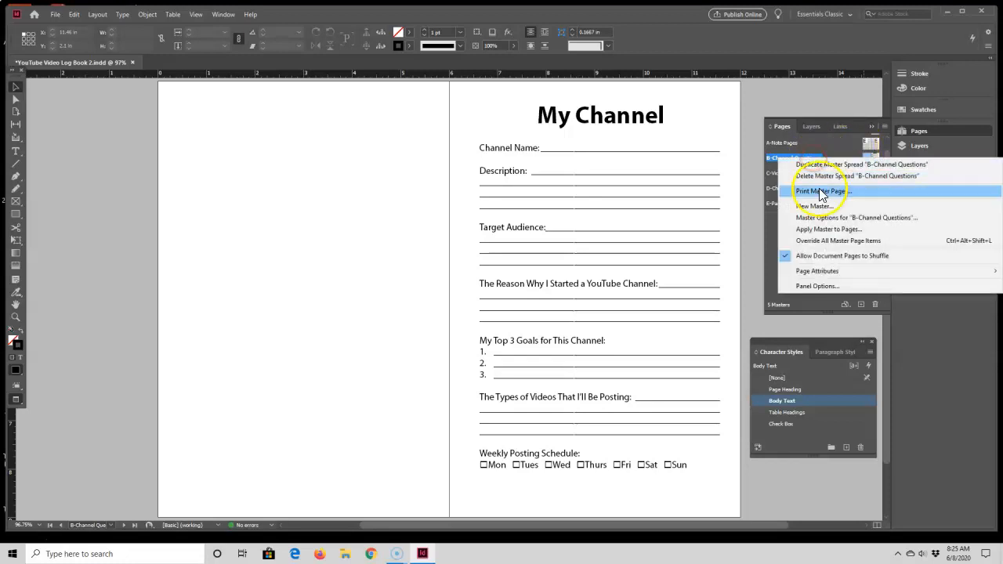
left_click(799, 218)
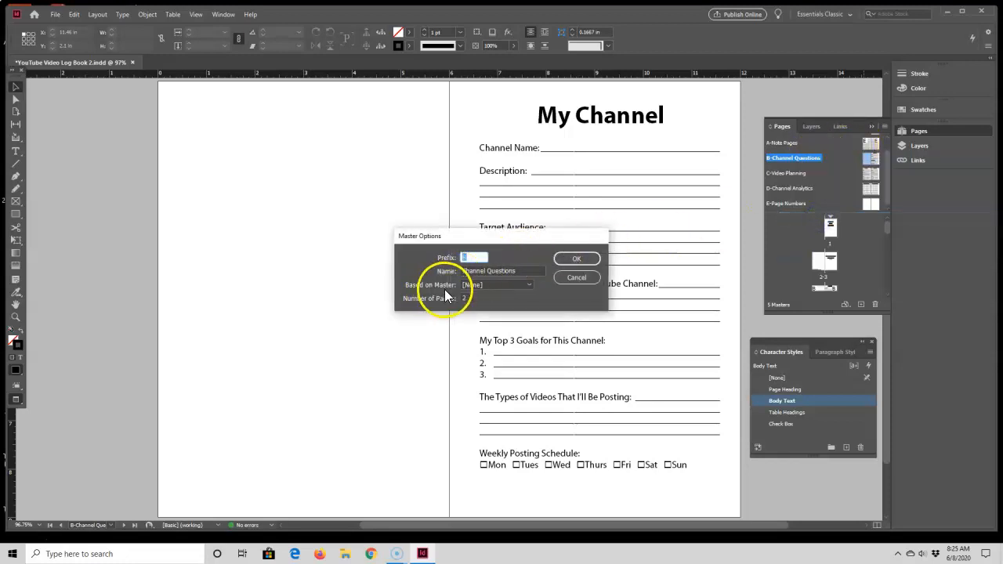
left_click(530, 285)
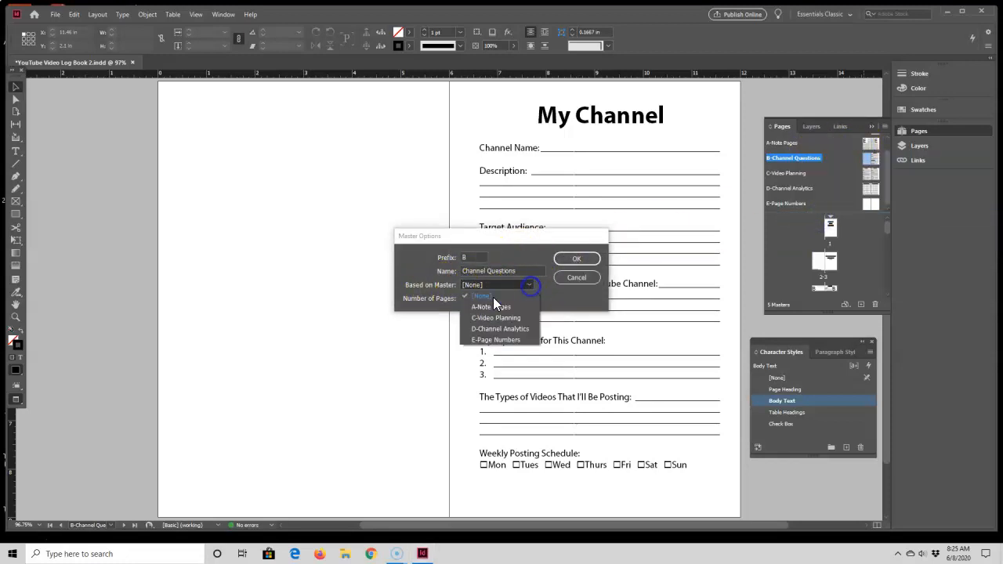
left_click(486, 340)
left_click(576, 259)
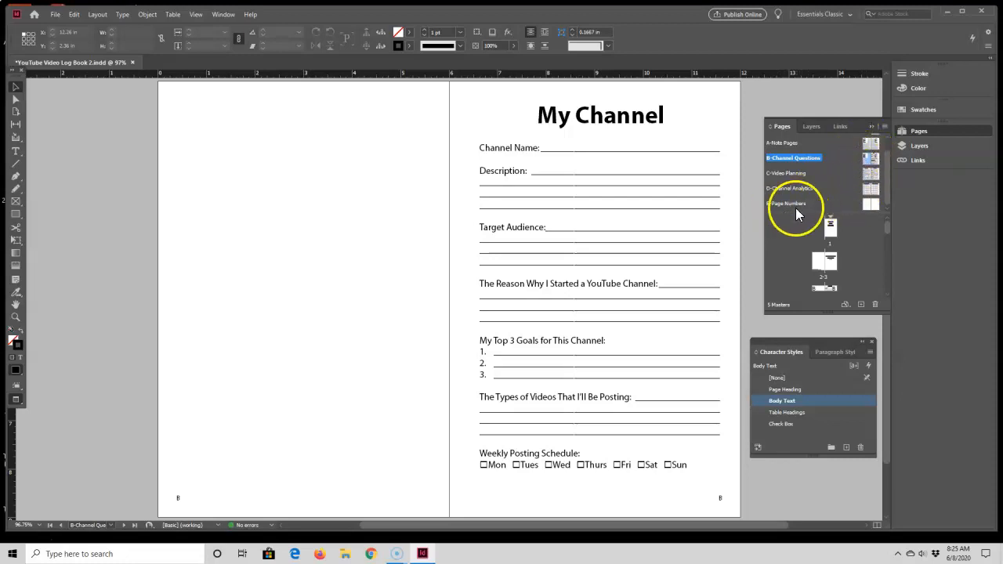
Delete the page number markers from both pages of the C-Video Planning master spread
double_click(868, 176)
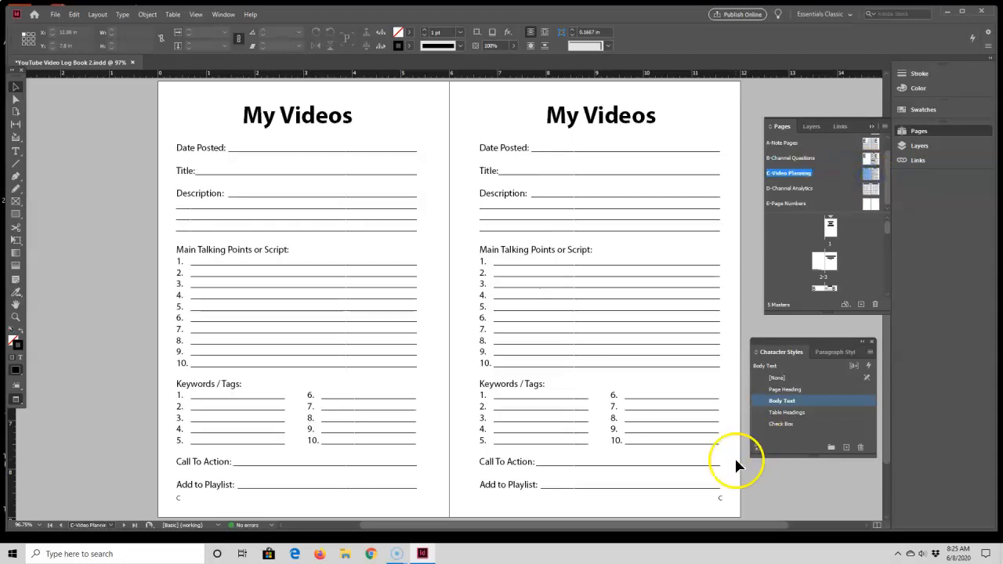
left_click(720, 501)
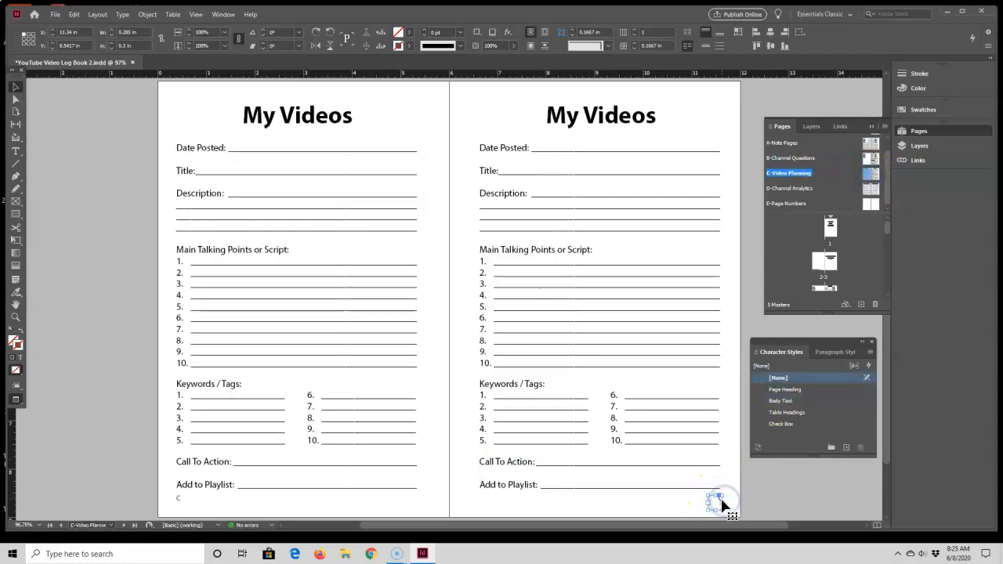
left_click(179, 502)
left_click(490, 283)
Base the C-Video Planning master on the E-Page Numbers master in its master options
right_click(867, 177)
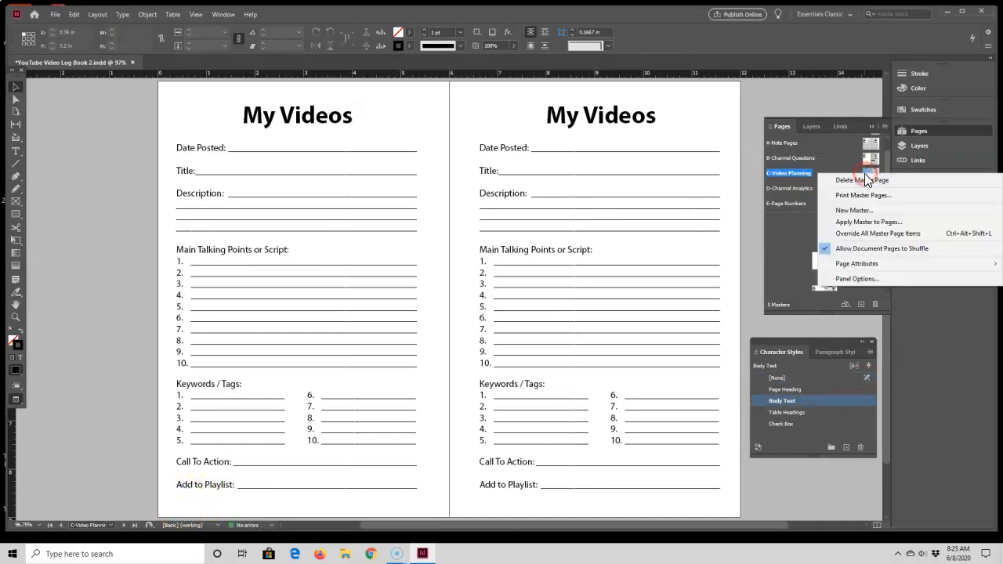
right_click(788, 174)
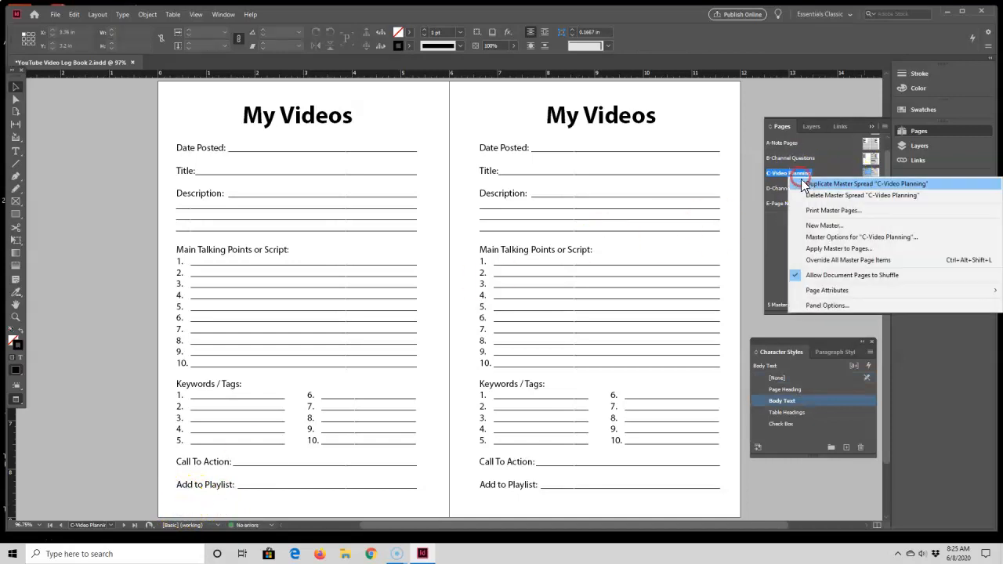
left_click(815, 237)
left_click(511, 285)
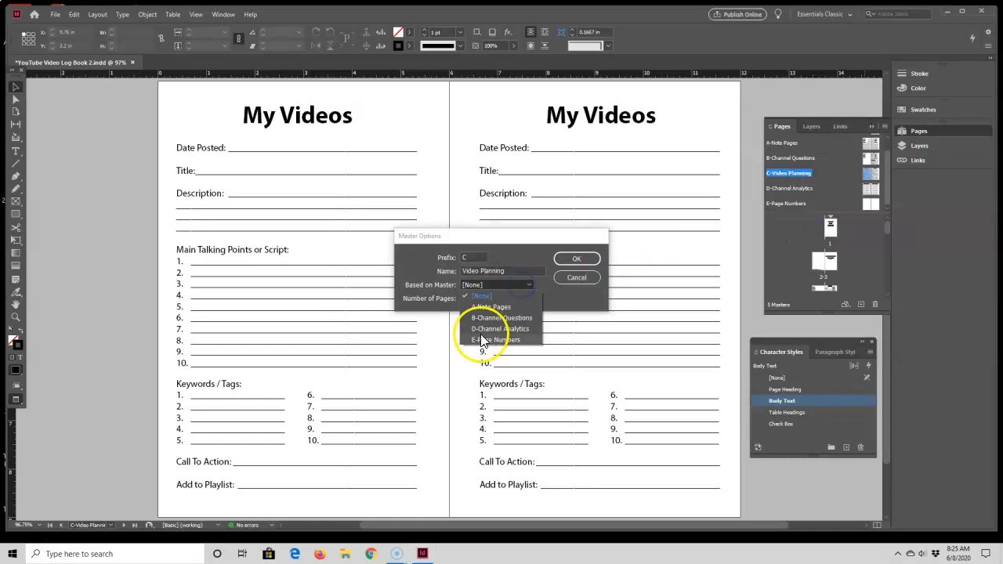
left_click(482, 340)
left_click(577, 258)
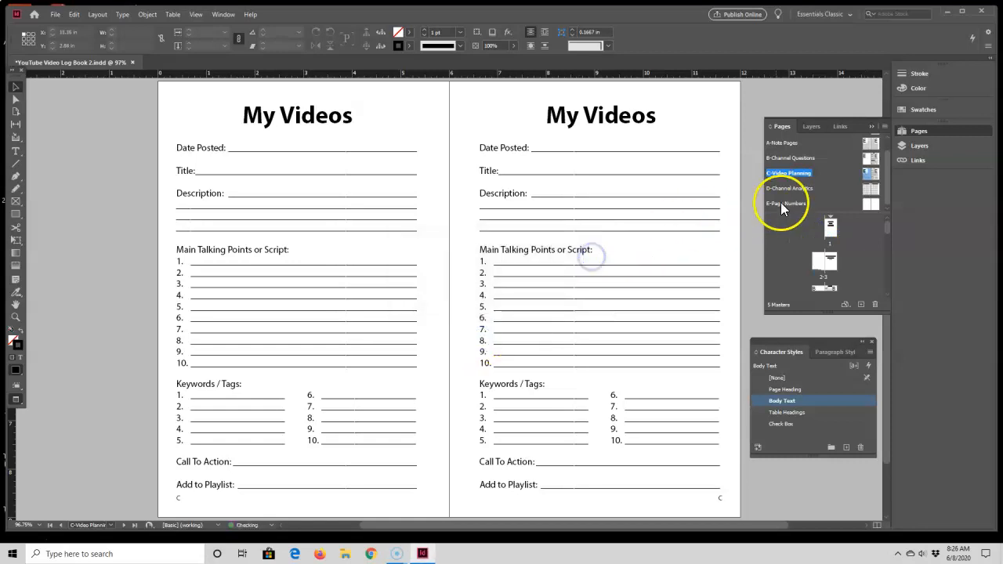
Delete the page number markers from both pages of the D-Channel Analytics master spread
double_click(867, 190)
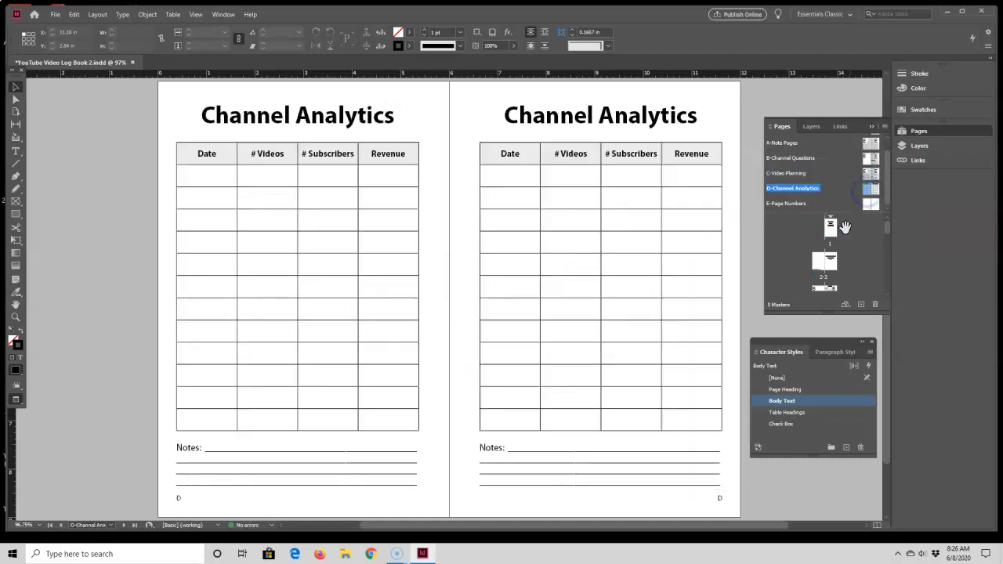
left_click(718, 498)
key("Delete")
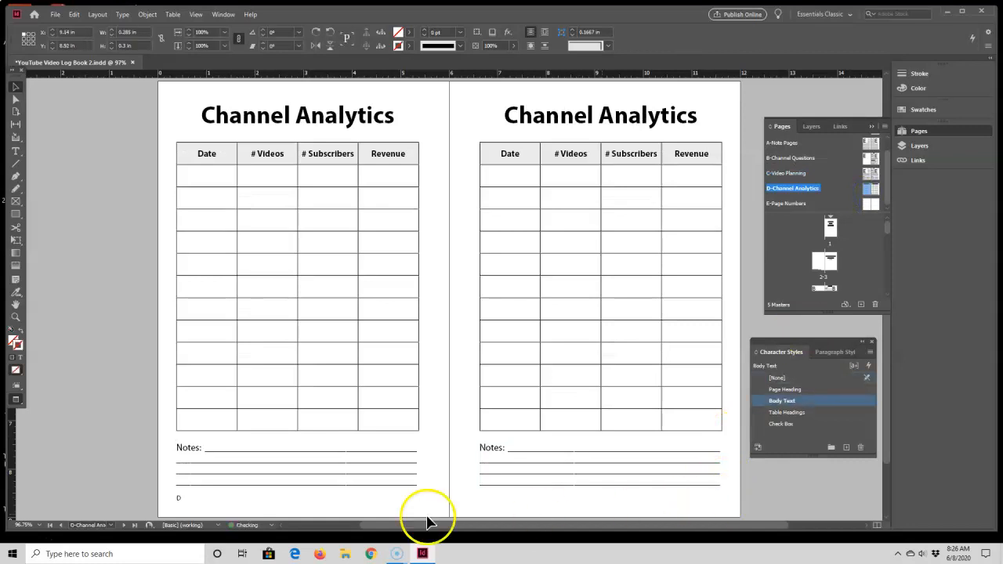
left_click(182, 499)
key("Delete")
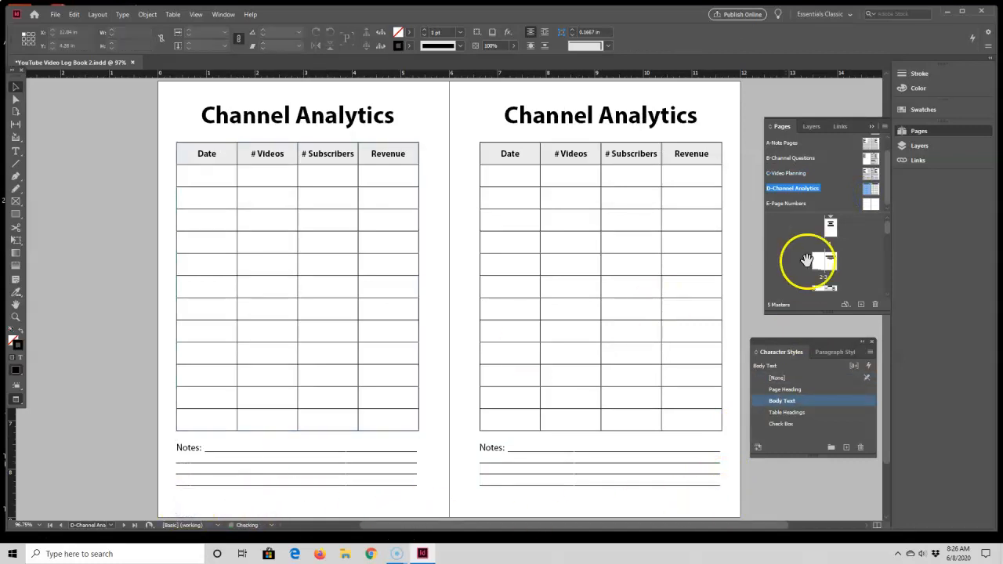
Base the D-Channel Analytics master on the E-Page Numbers master in its master options
right_click(786, 187)
left_click(806, 245)
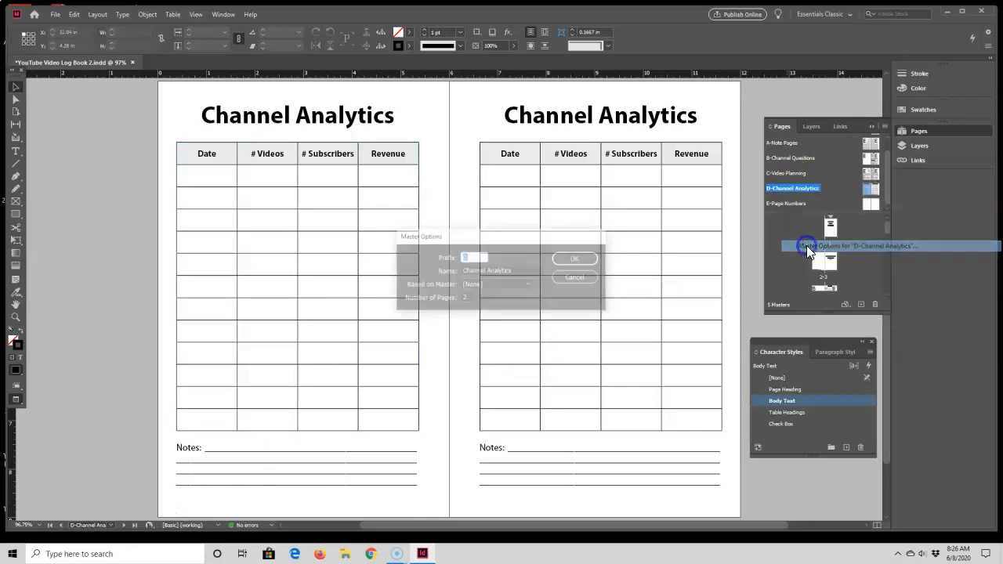
left_click(529, 285)
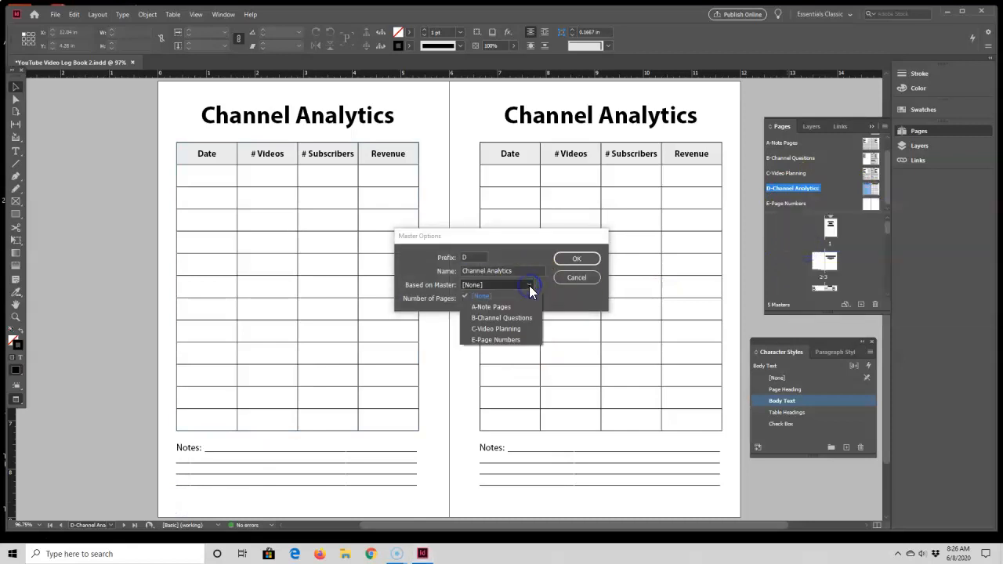
left_click(505, 339)
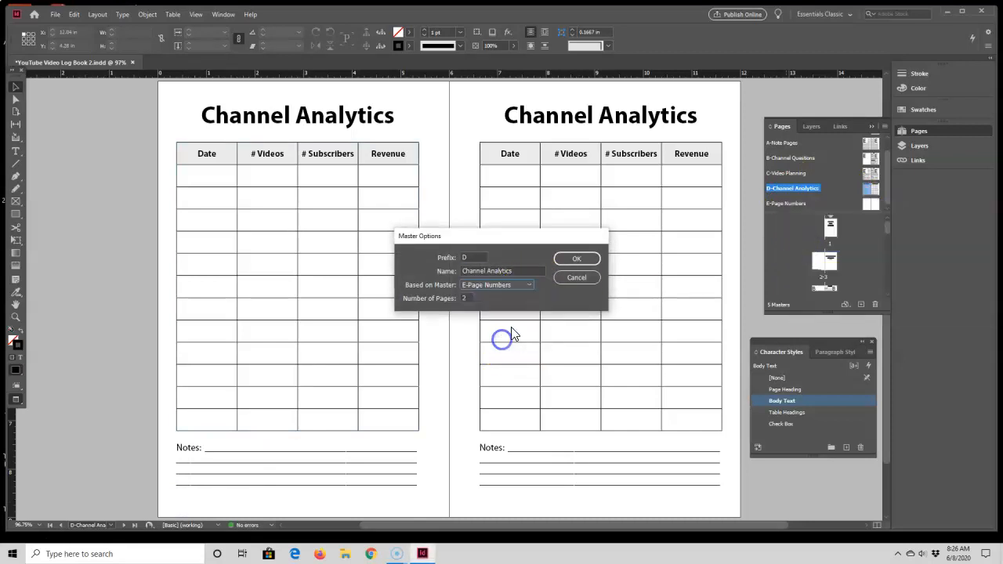
left_click(564, 261)
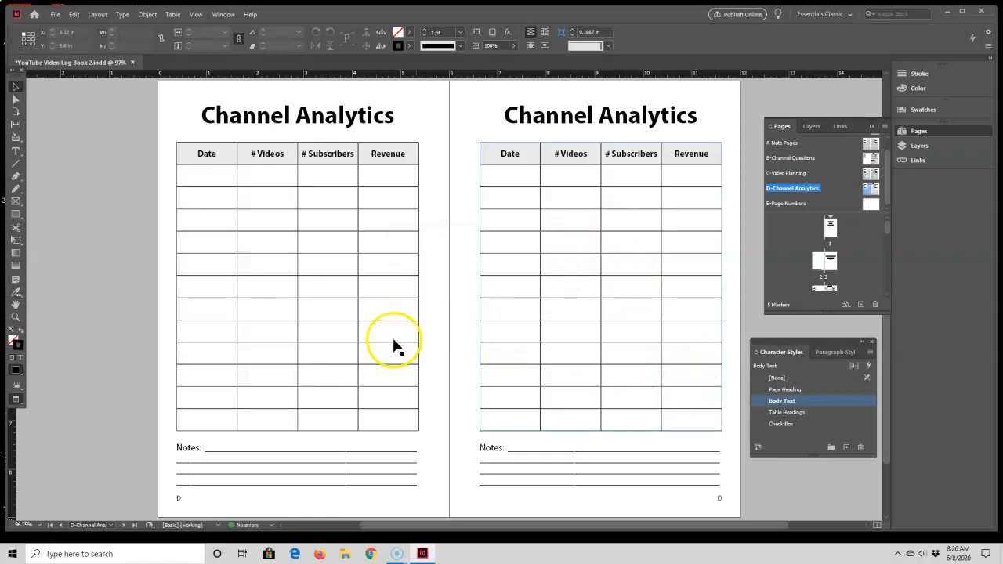
Move the left page's page number frame to the bottom center of the page on the E-Page Numbers master
double_click(867, 205)
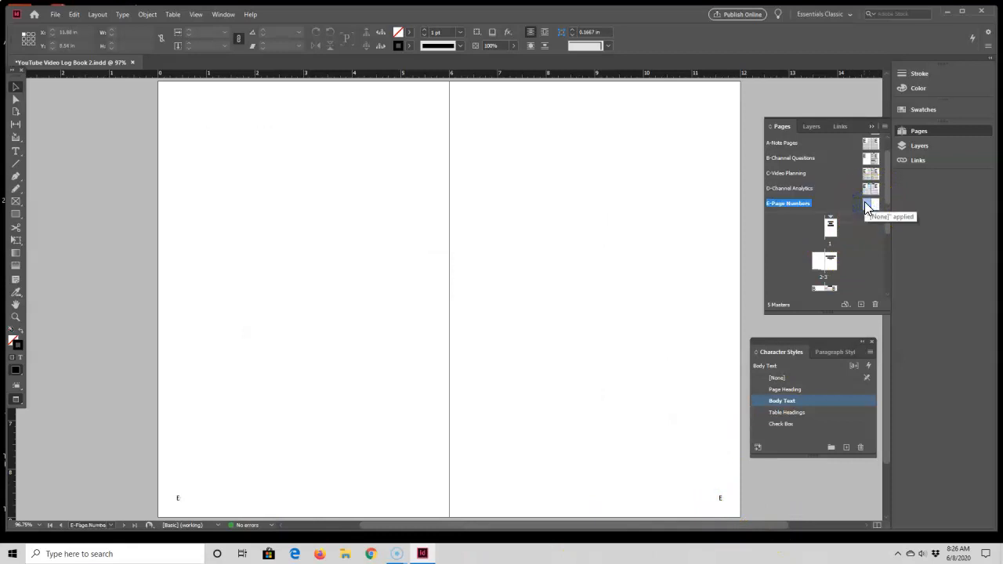
left_click(850, 205)
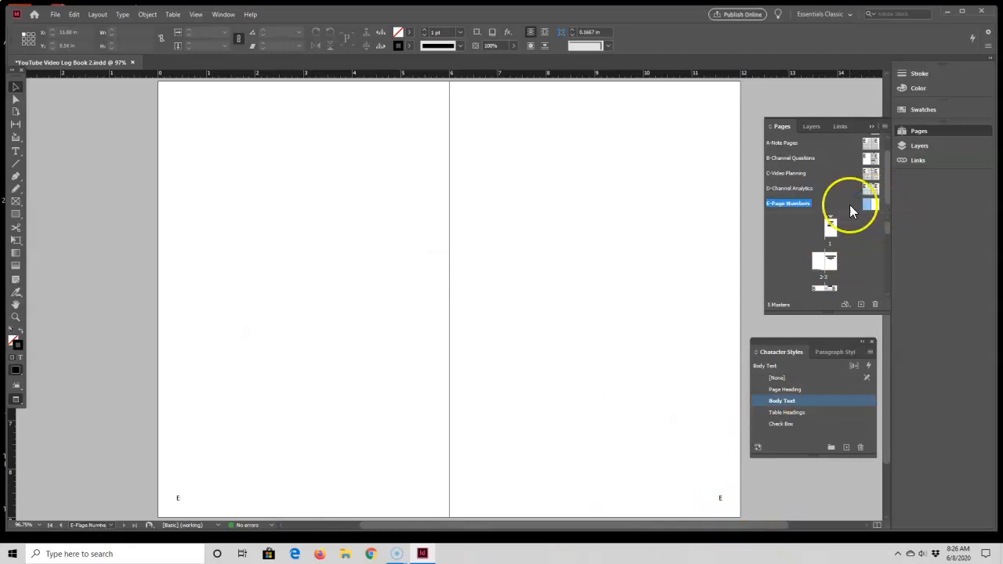
left_click(183, 500)
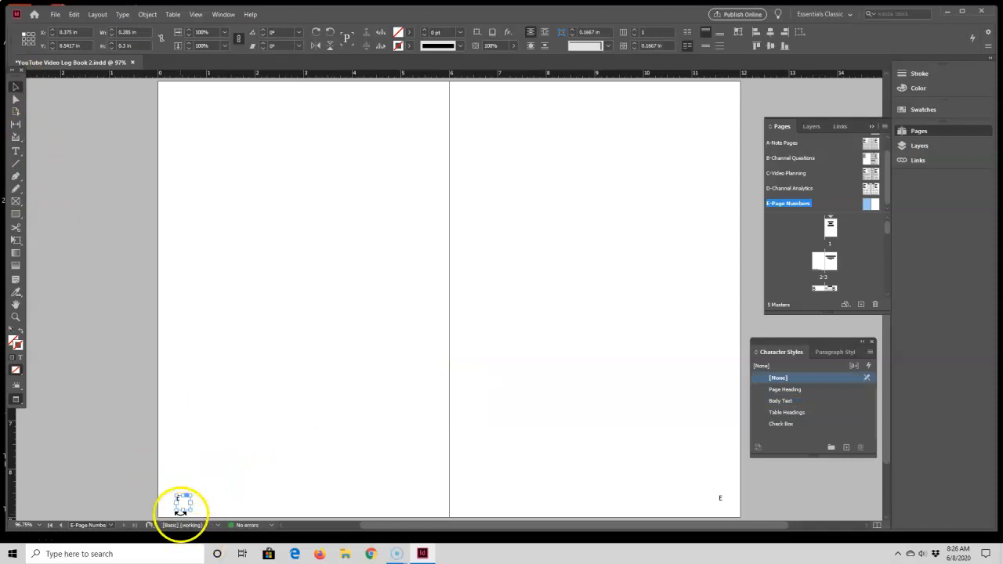
left_click_drag(178, 502, 297, 500)
left_click(449, 372)
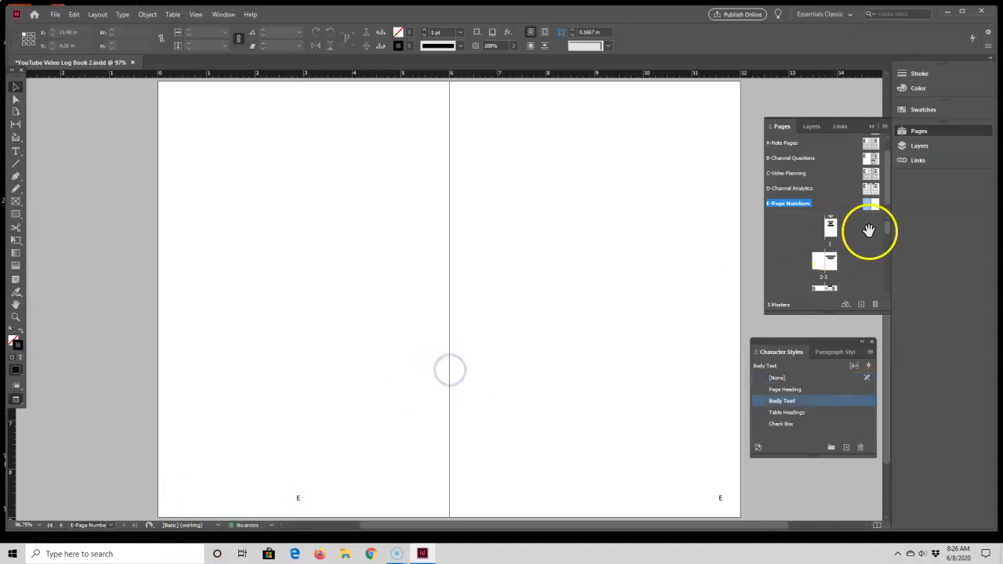
Check the page number position on the D-Channel Analytics and C-Video Planning master spreads
left_click(865, 190)
double_click(865, 191)
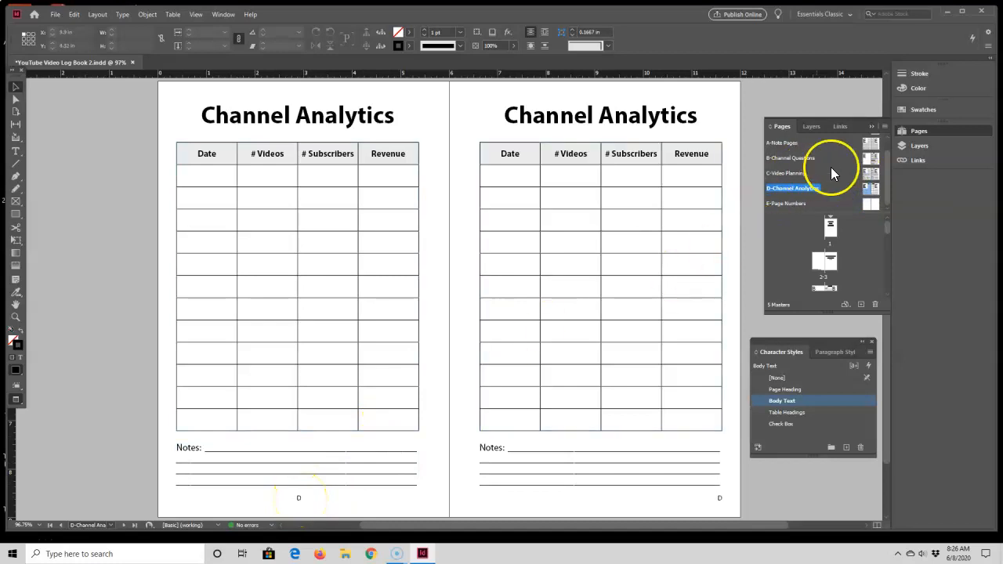
double_click(870, 176)
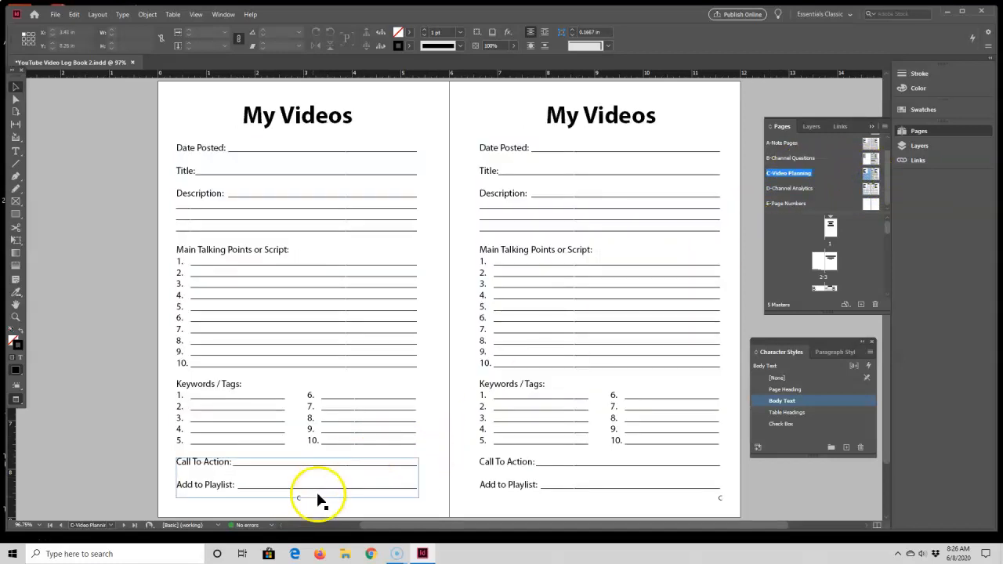
Undo the page number move on the left page of the E-Page Numbers master
double_click(869, 205)
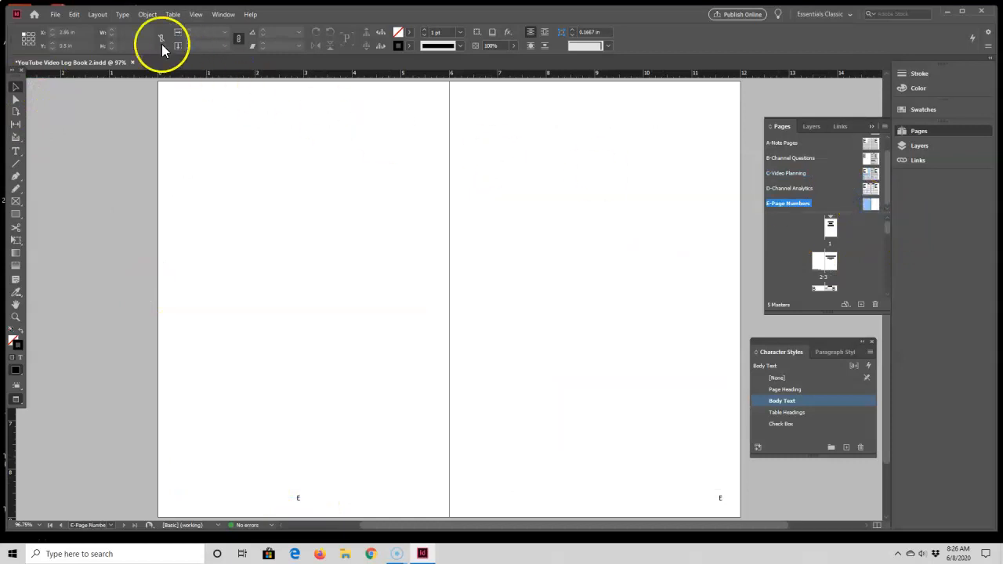
left_click(74, 14)
left_click(87, 28)
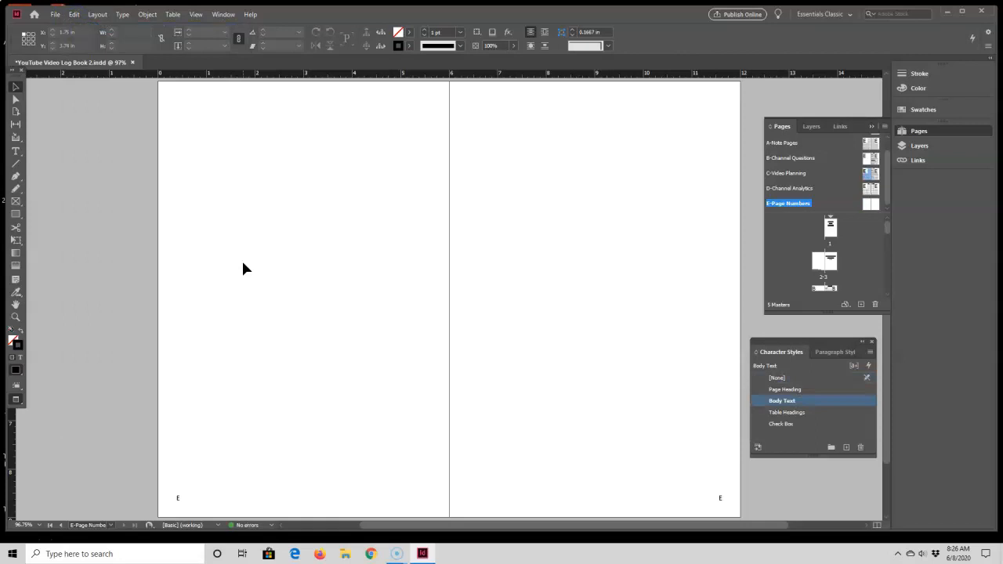
Leave preview mode and place a horizontal ruler guide at 8.75 in on the left page of the E-Page Numbers master
left_click(179, 500)
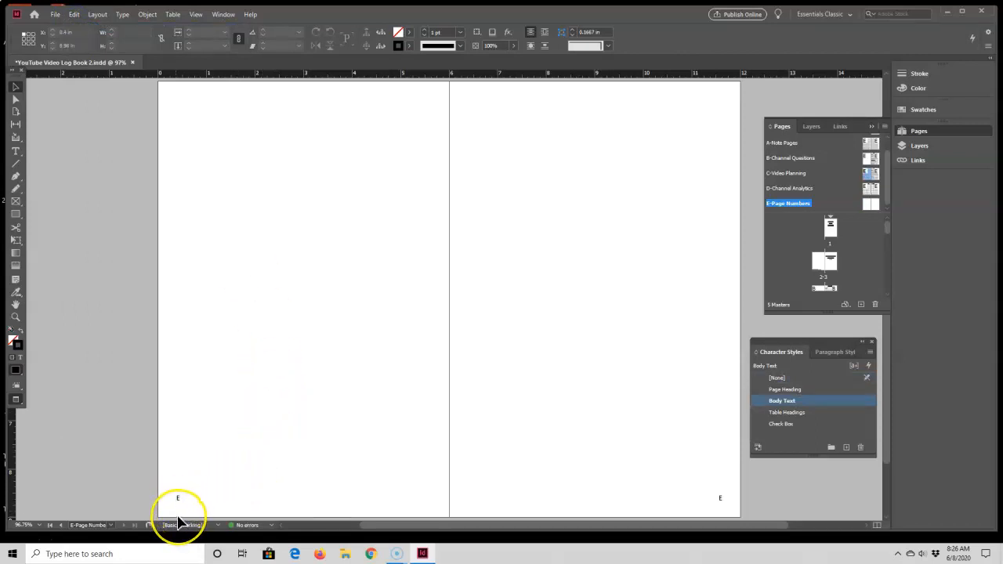
left_click(179, 510)
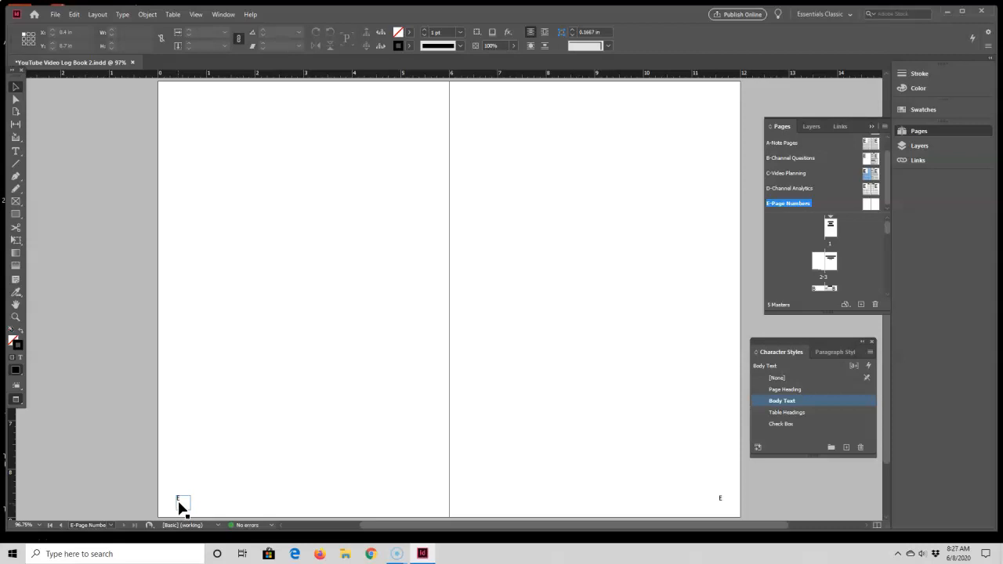
key("w")
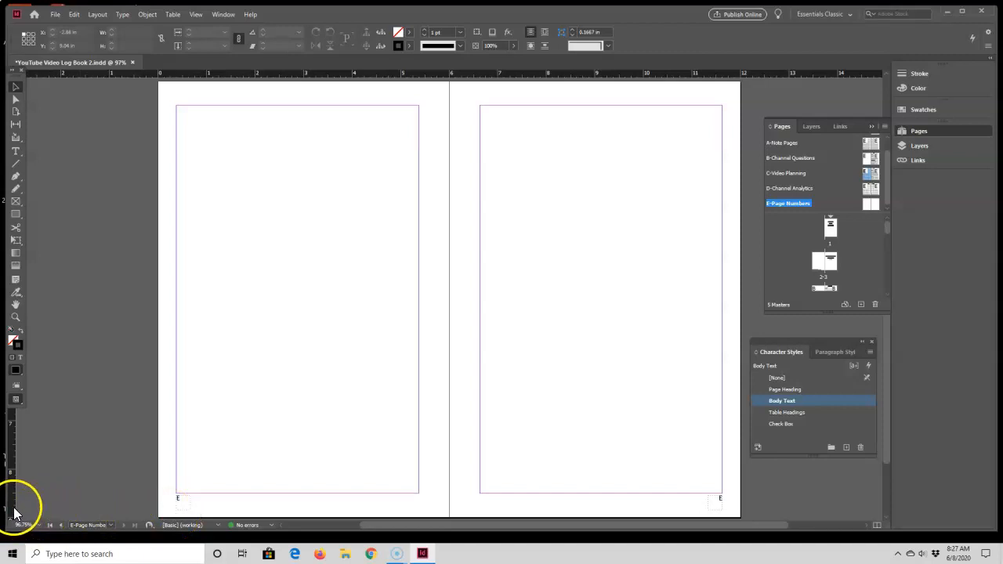
left_click_drag(235, 72, 203, 505)
left_click_drag(203, 505, 206, 507)
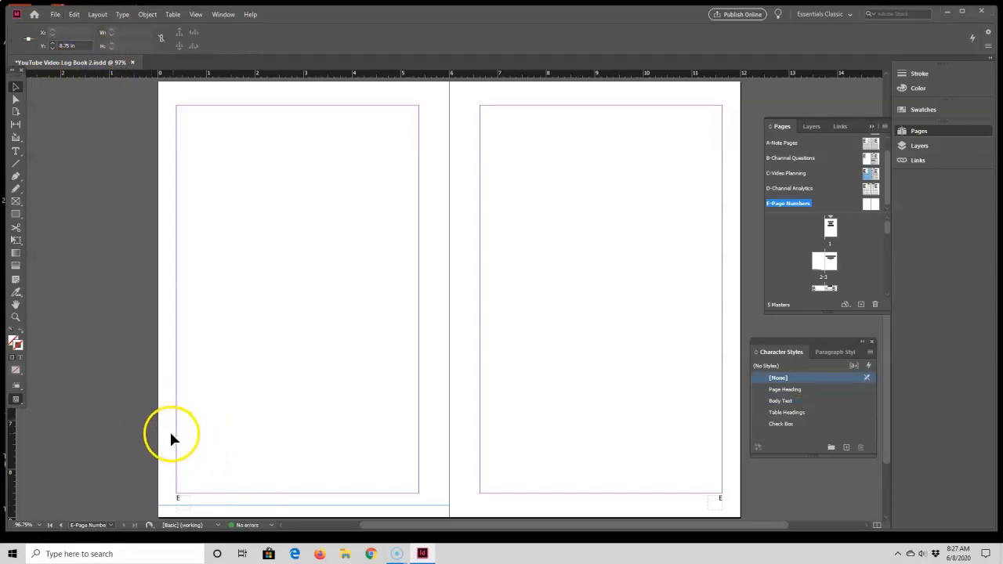
Check the guide with preview mode on and off, and examine it on the A-Note Pages master
key("w")
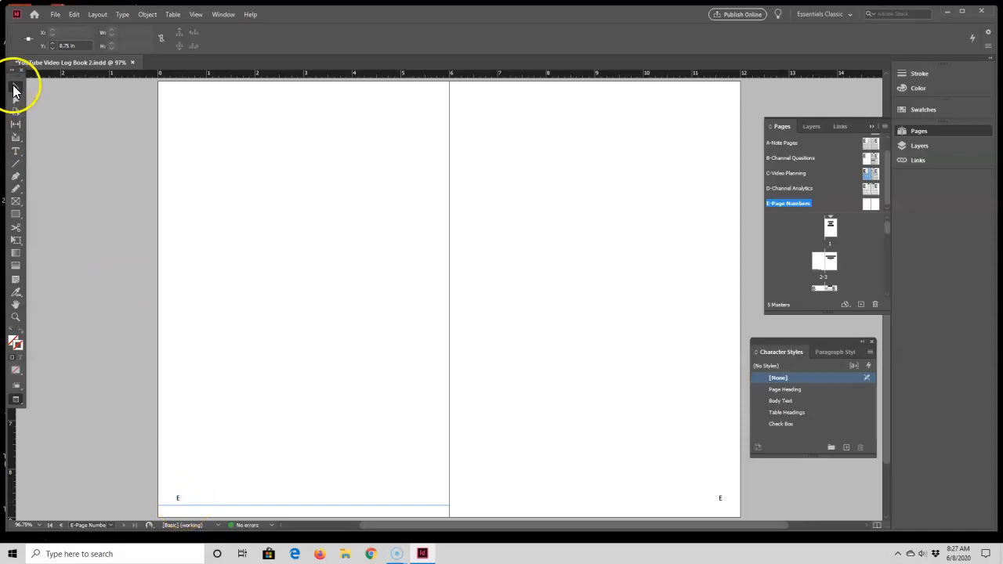
key("w")
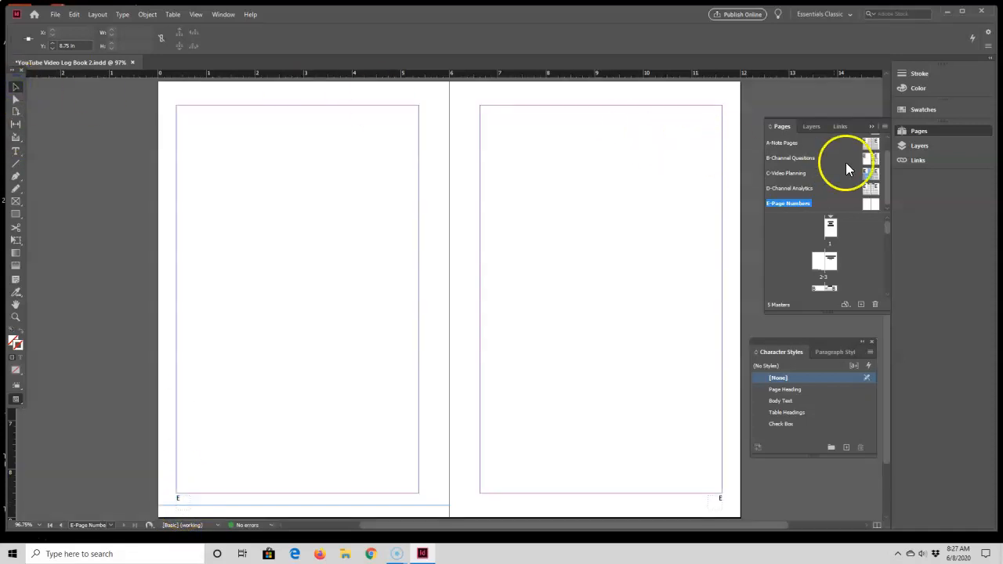
double_click(865, 147)
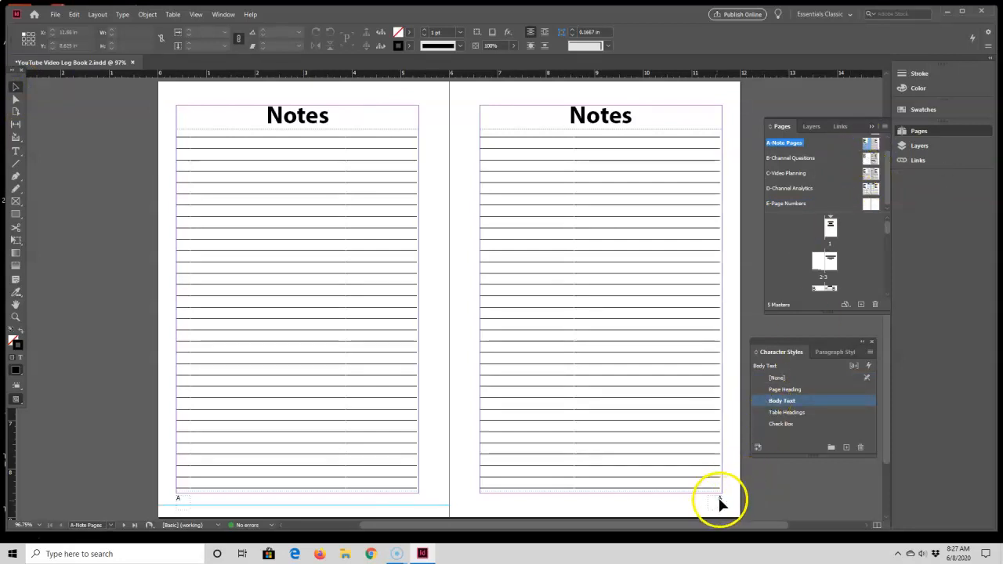
Create a character style named Page Numbers with the right page's page number frame selected on the E-Page Numbers master
double_click(871, 204)
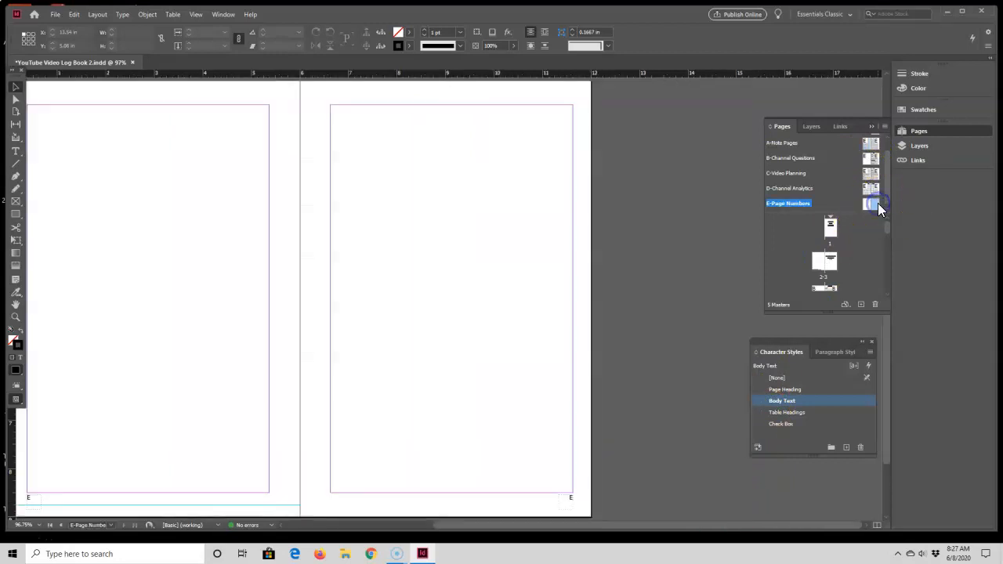
left_click_drag(741, 529, 681, 533)
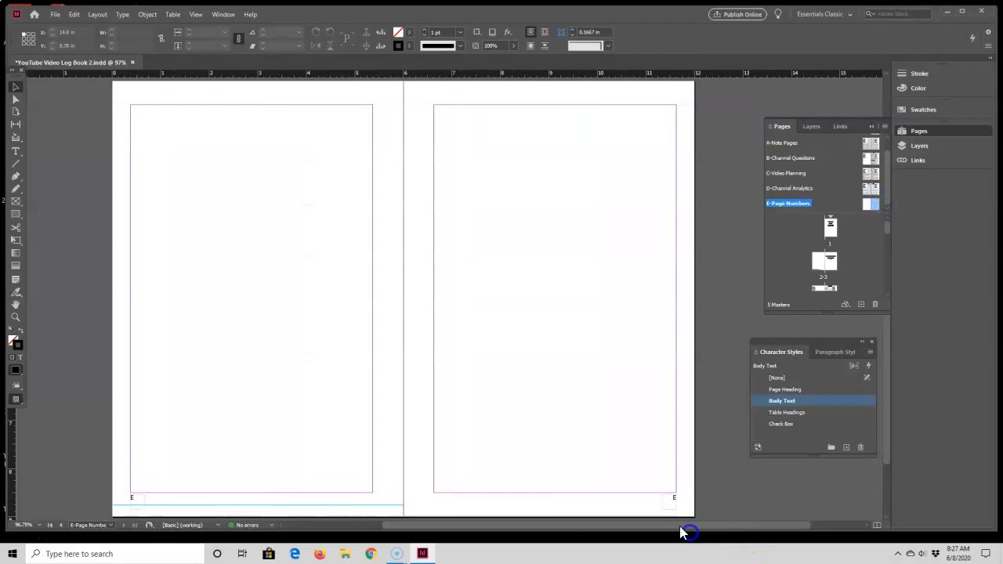
left_click(673, 500)
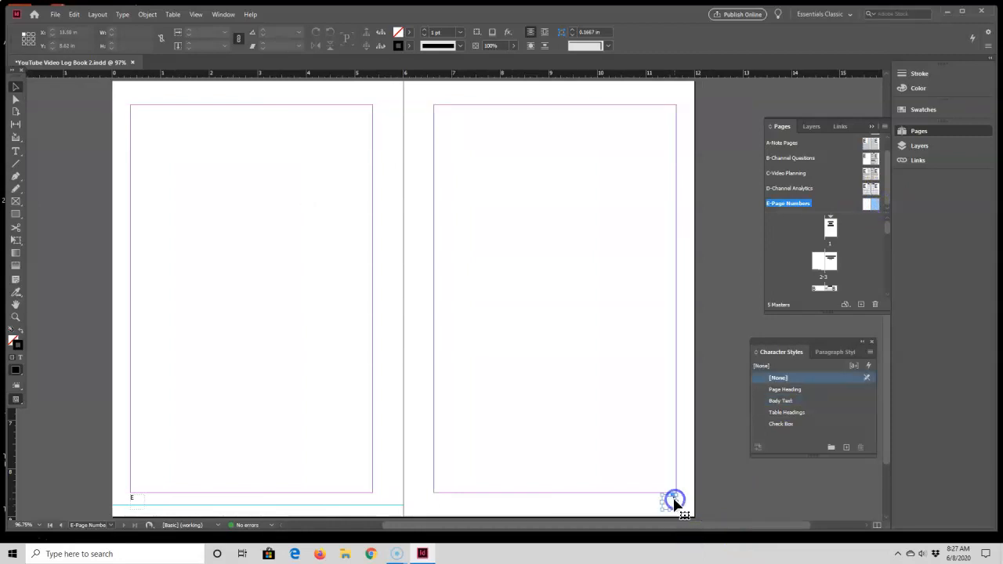
left_click(848, 448)
double_click(788, 433)
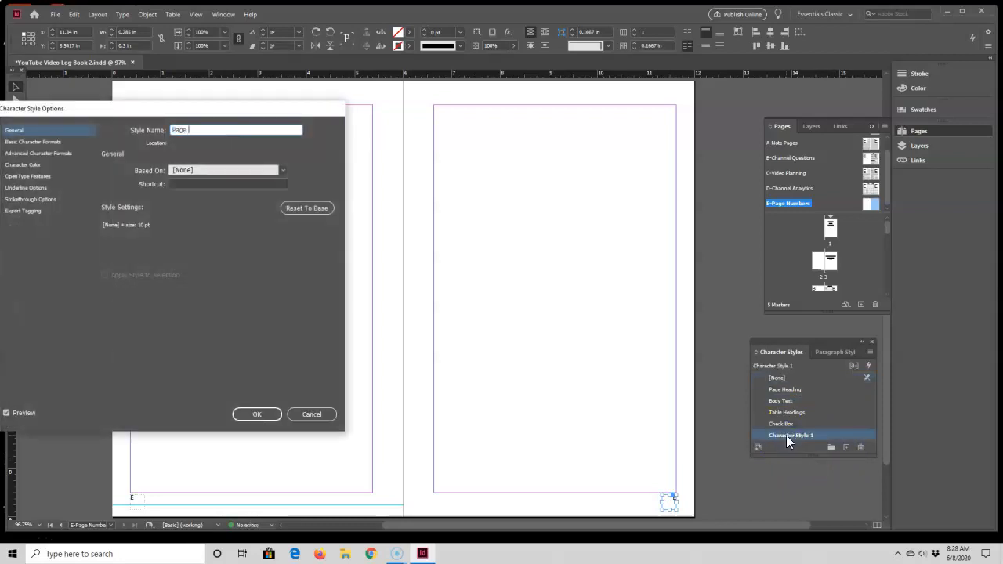
key("Tab")
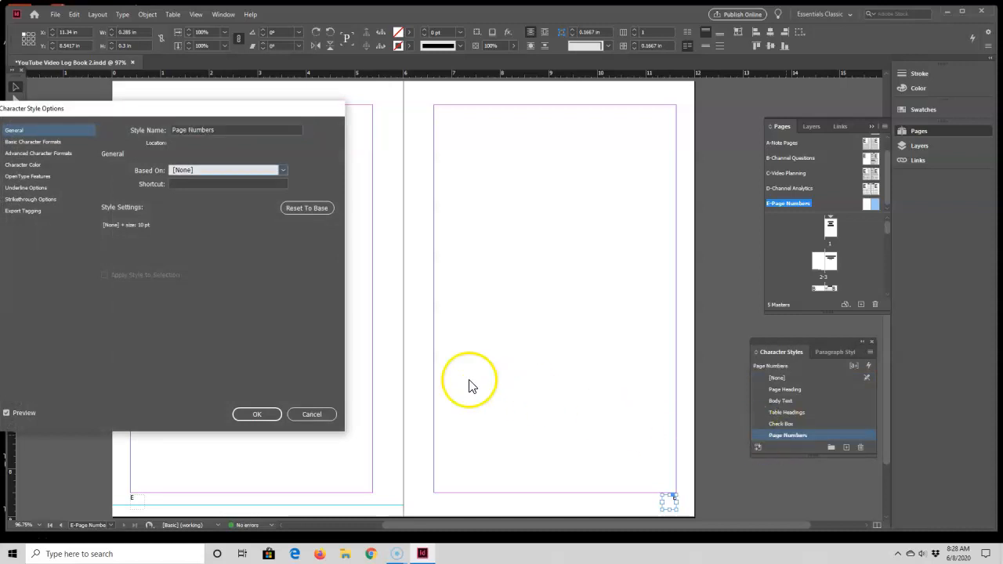
Adjust the basic character formats of the Page Numbers character style, save the style and deselect the frame
left_click(52, 142)
left_click(247, 190)
left_click(195, 202)
left_click(257, 414)
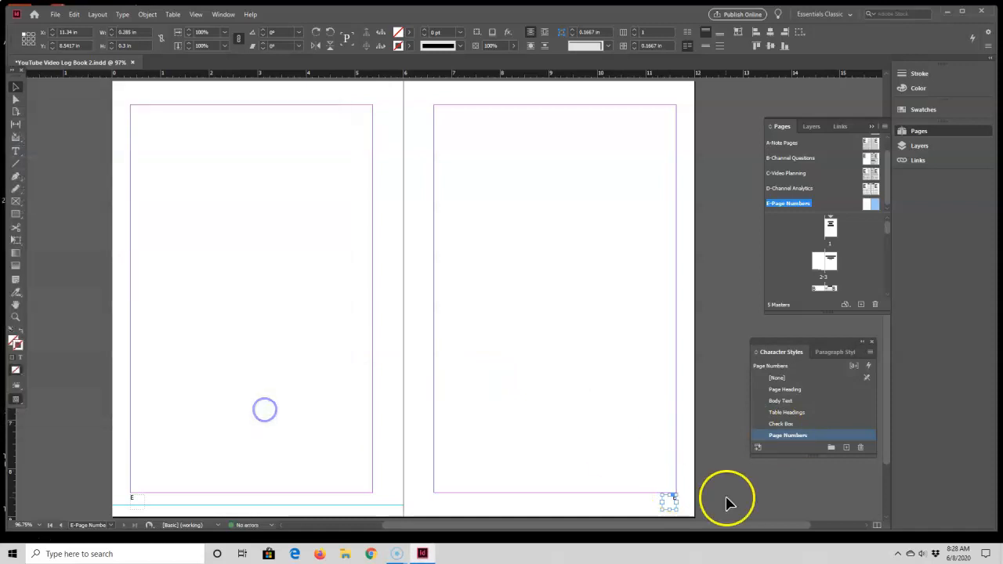
left_click(751, 498)
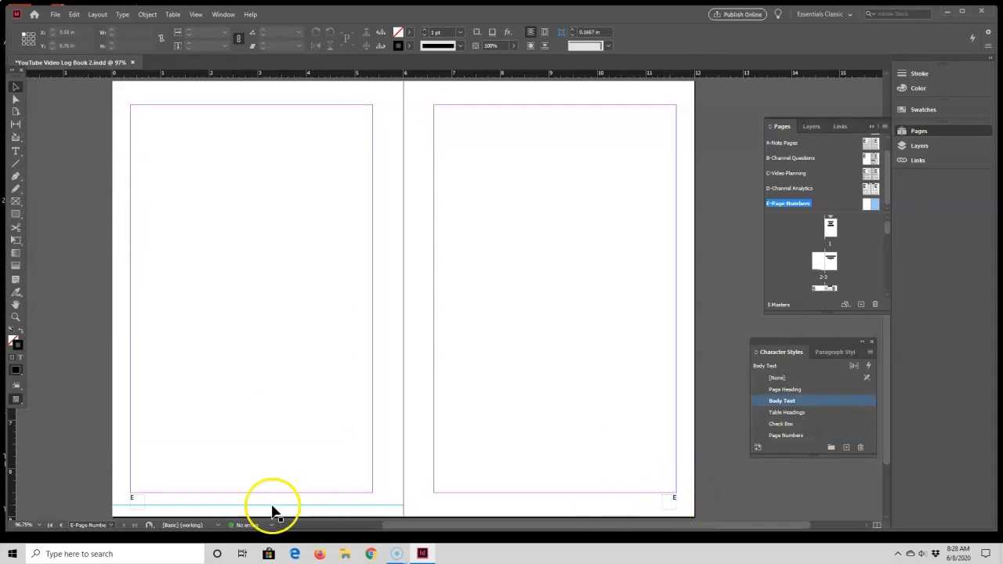
Set the B-Channel Questions master's Based on Master option to [None]
double_click(864, 160)
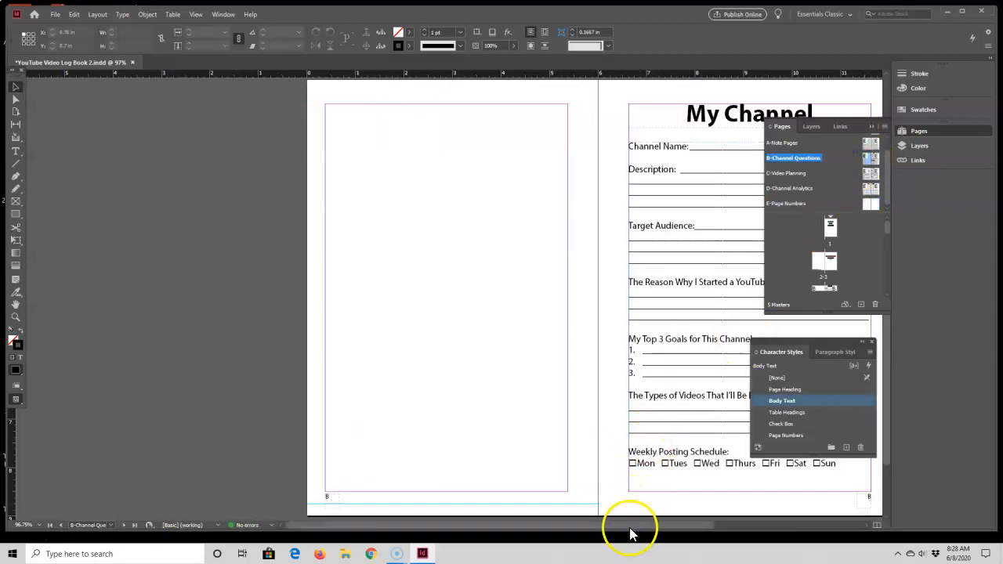
left_click_drag(633, 526, 707, 520)
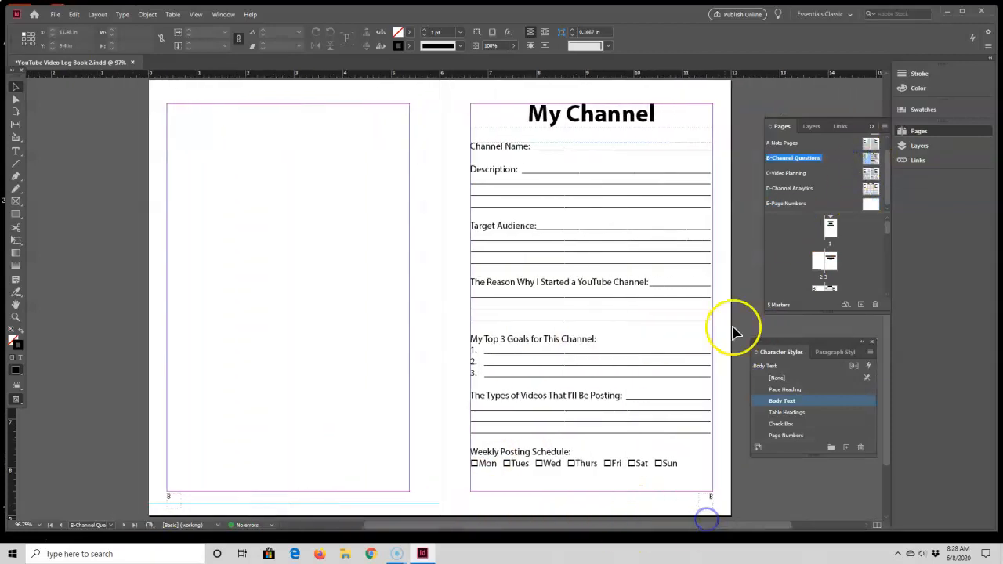
right_click(870, 161)
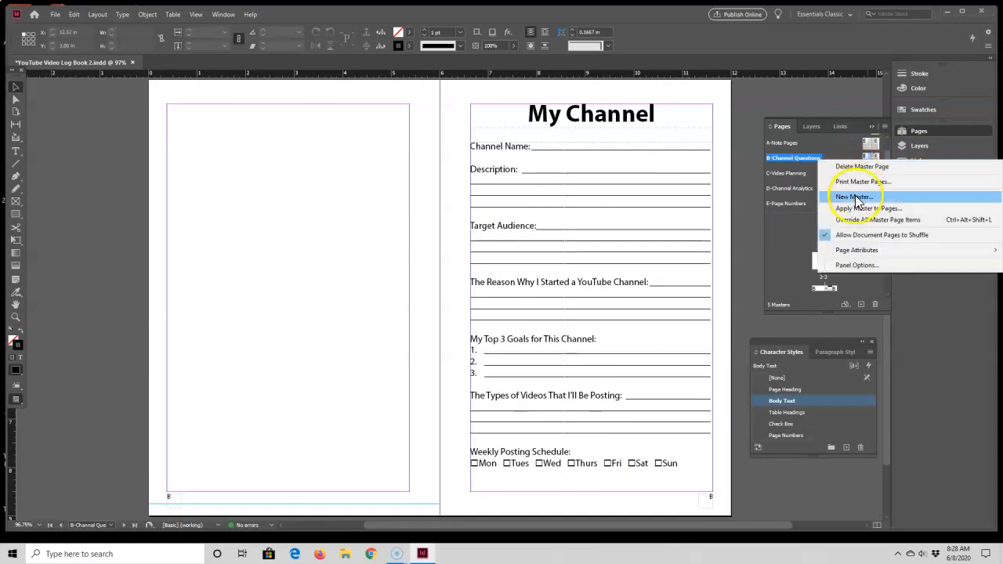
right_click(781, 159)
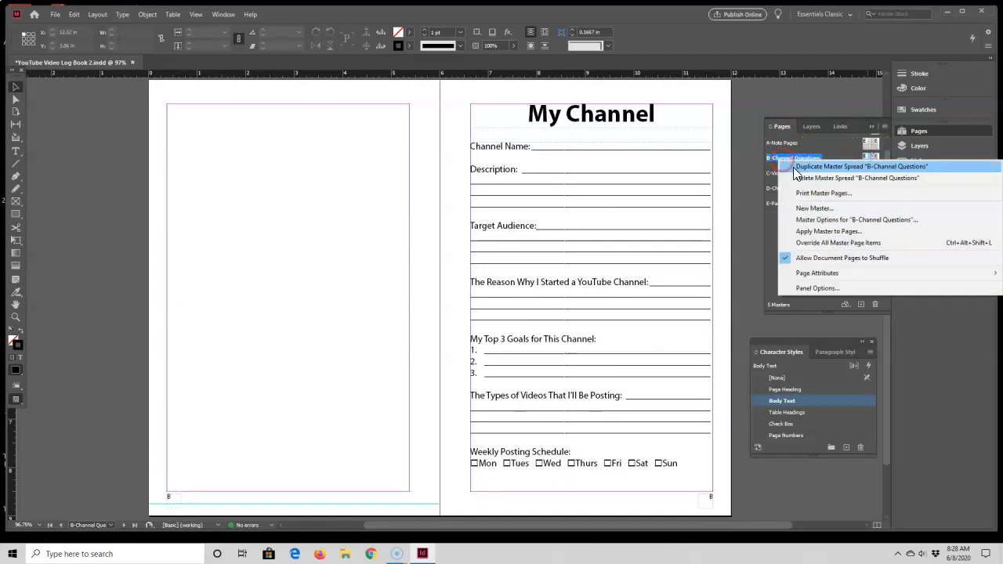
left_click(796, 219)
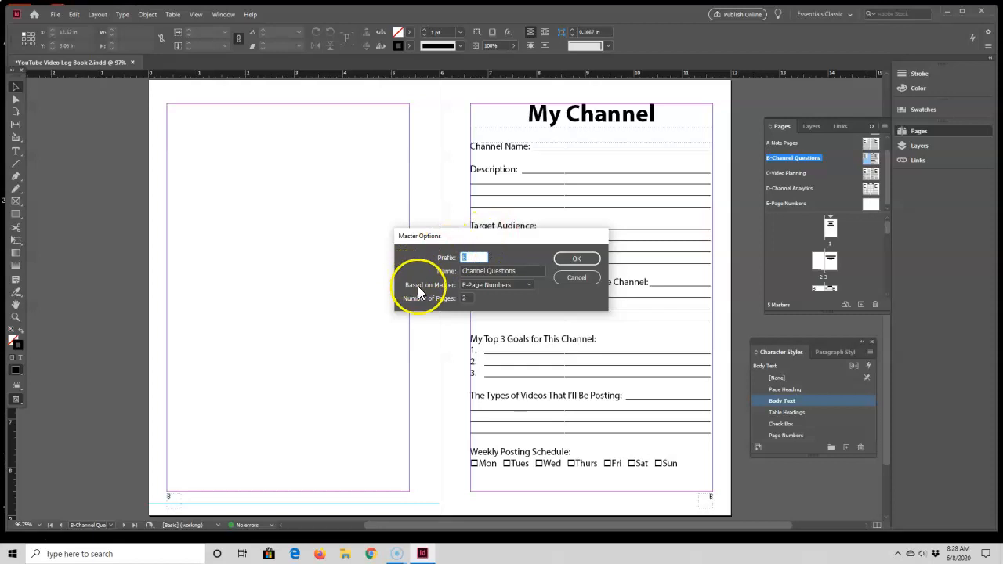
left_click(528, 289)
left_click(478, 297)
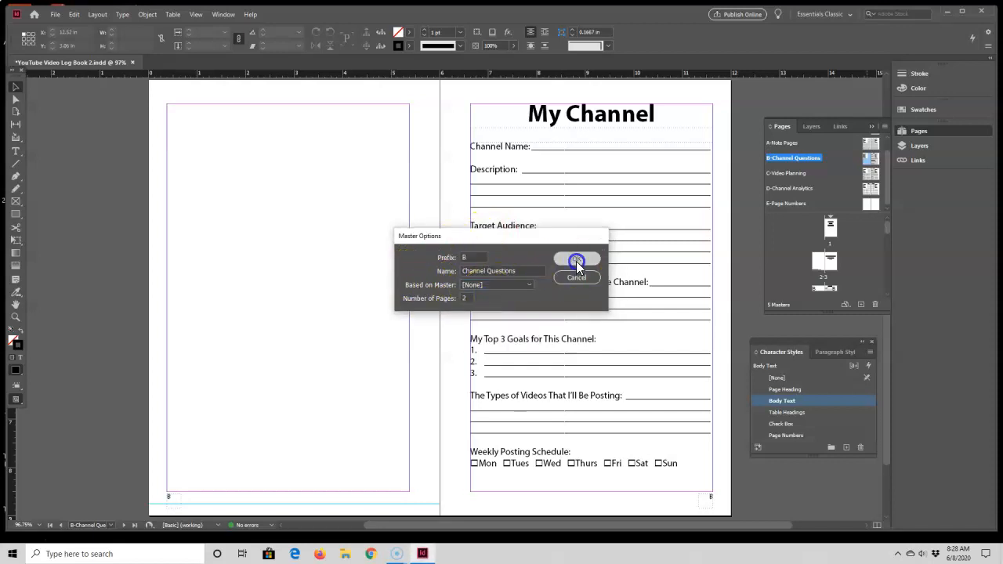